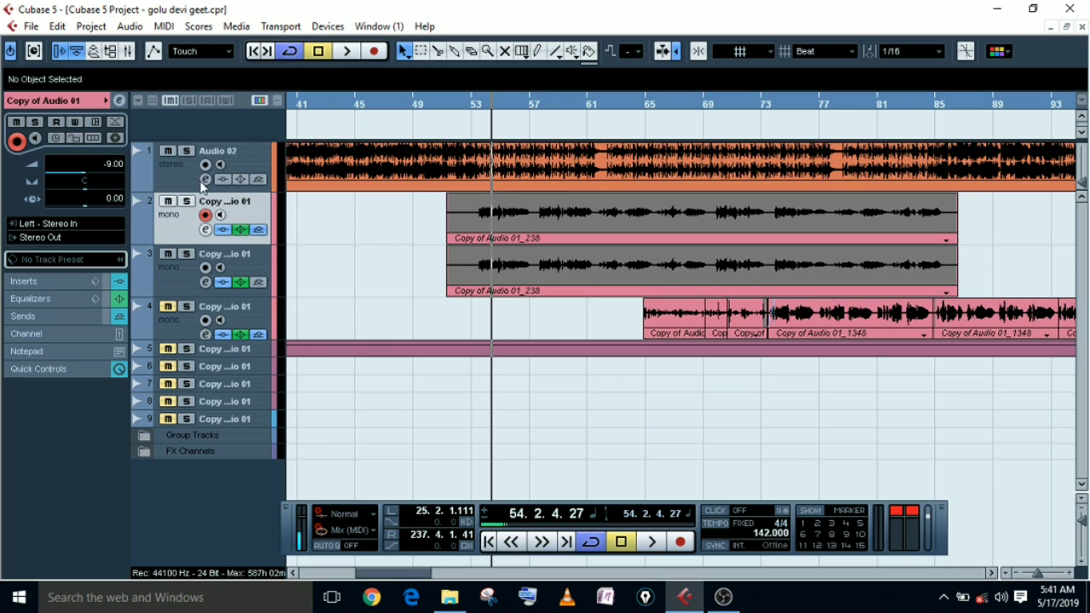
# Step: Mute the Audio 02 track and the vocal copy on track 2, and play the track 3 vocal from about bar 53
pyautogui.click(168, 201)
pyautogui.click(481, 109)
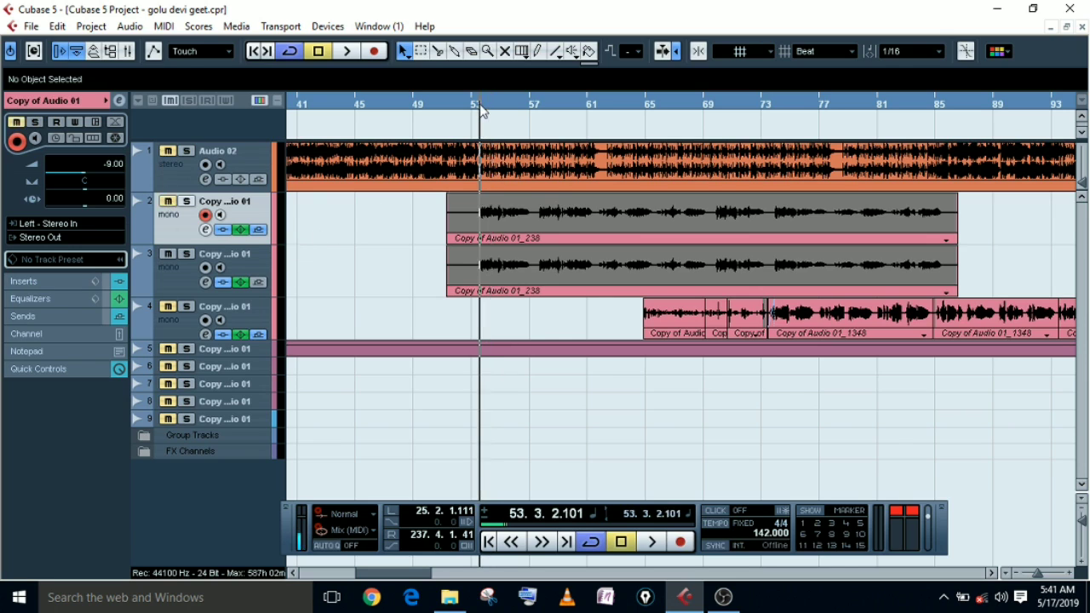
pyautogui.click(346, 51)
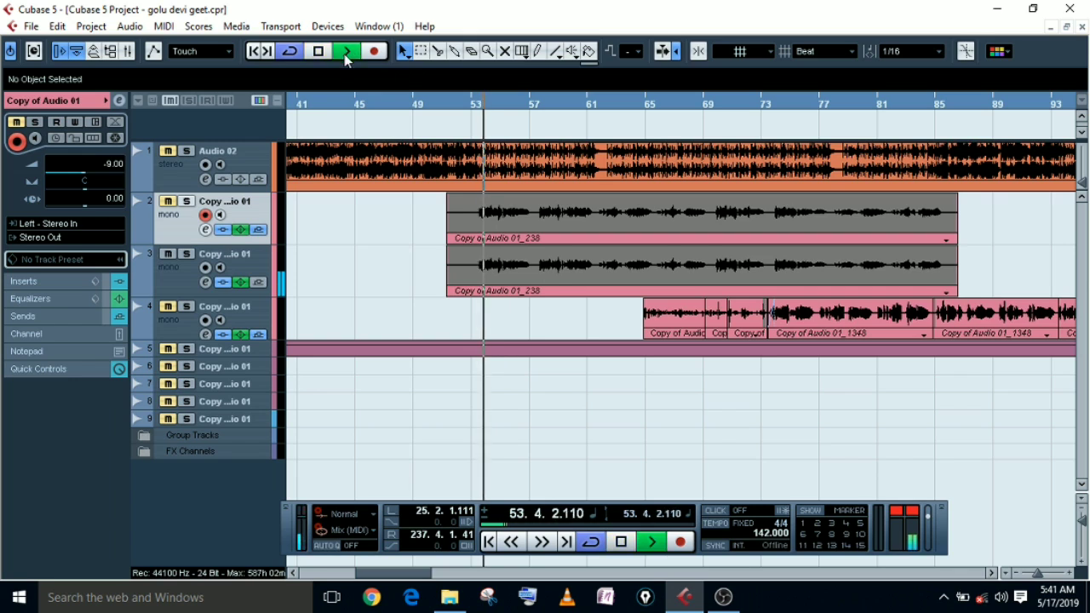
# Step: Bypass the equalizers and inserts on track 3 during playback, and listen to the vocal until about bar 65
pyautogui.click(239, 283)
pyautogui.click(226, 283)
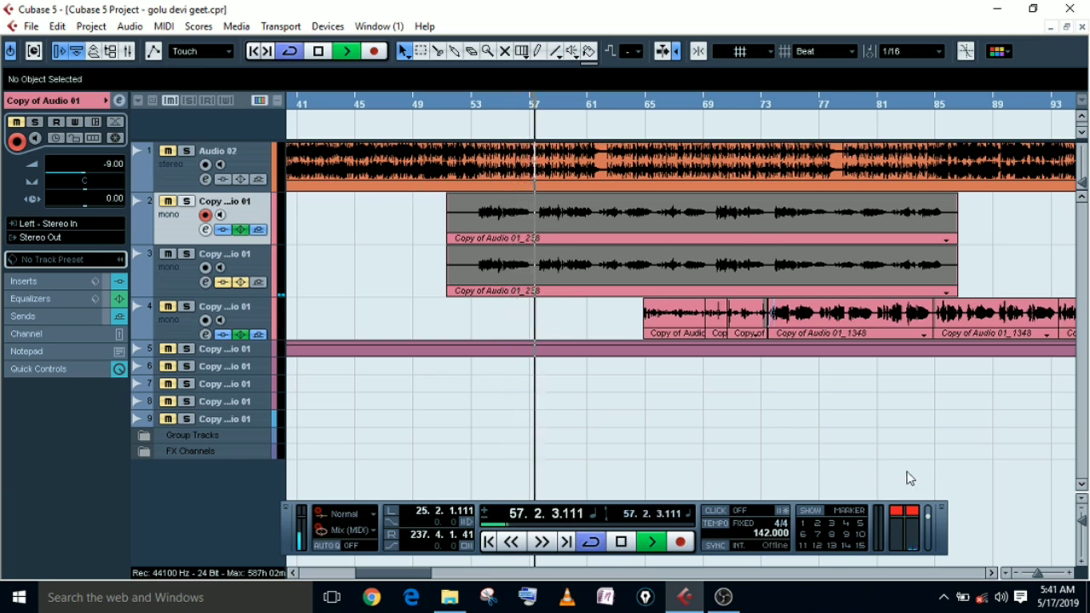
pyautogui.click(992, 573)
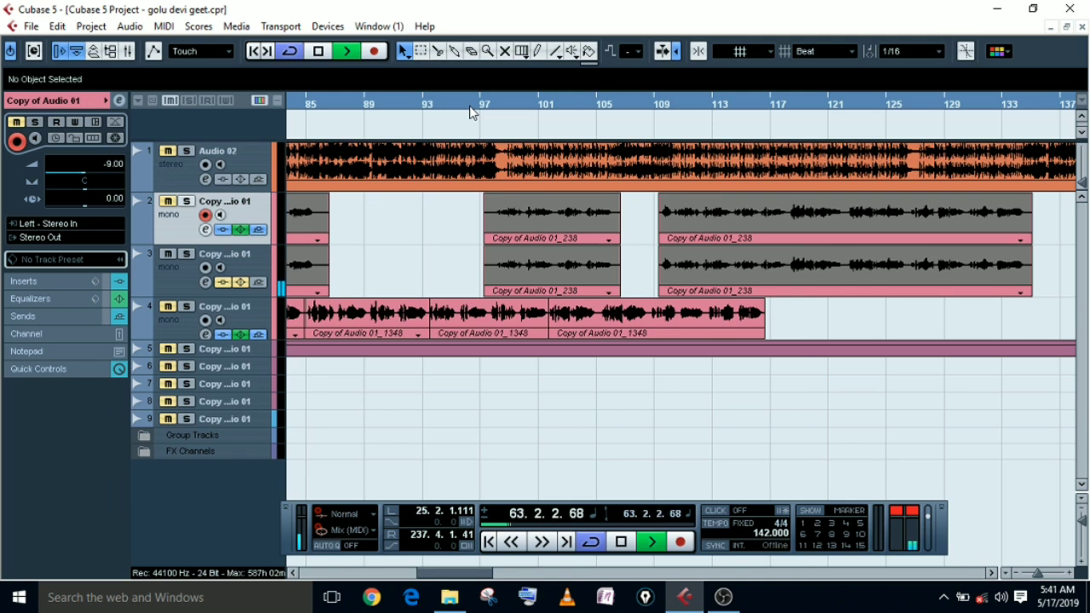
pyautogui.press('h')
pyautogui.press('h')
pyautogui.press('h')
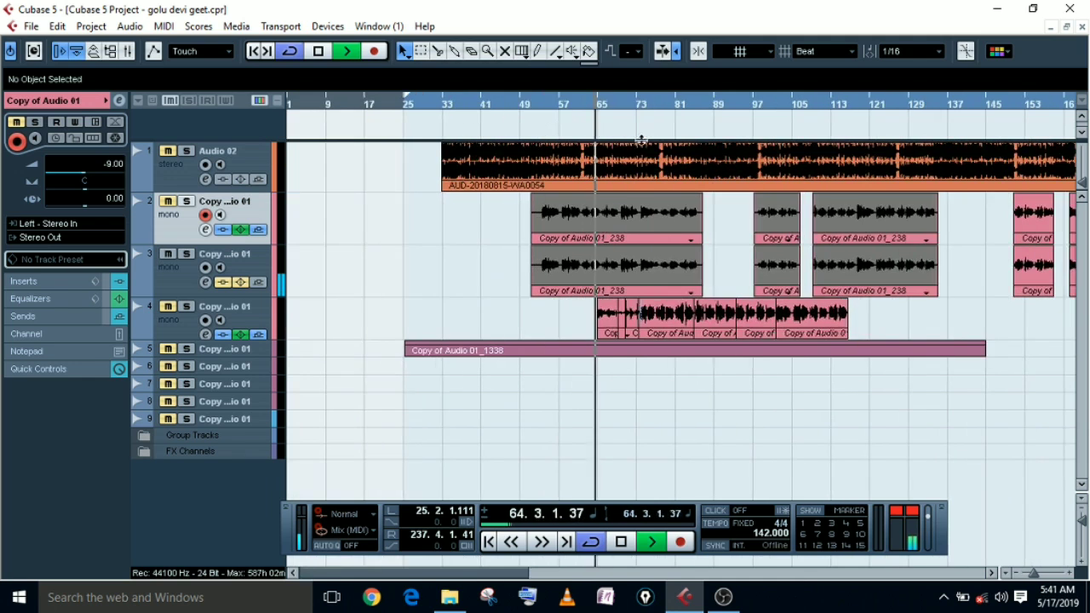
pyautogui.press('h')
pyautogui.press('h')
pyautogui.press('h')
pyautogui.press('h')
pyautogui.press('h')
pyautogui.press('h')
pyautogui.press('h')
pyautogui.press('h')
pyautogui.press('h')
pyautogui.press('g')
pyautogui.press('g')
pyautogui.press('g')
pyautogui.press('g')
pyautogui.press('g')
pyautogui.press('g')
pyautogui.press('g')
pyautogui.press('g')
pyautogui.press('g')
pyautogui.press('g')
pyautogui.press('g')
pyautogui.press('space')
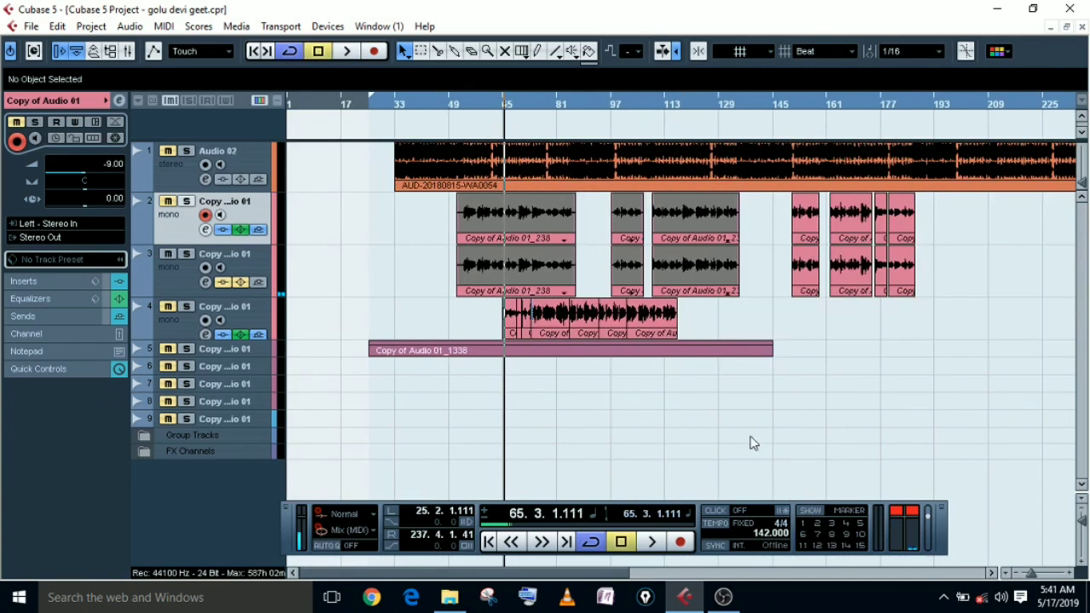
# Step: Play the unprocessed track 3 vocal from about bar 97 and stop playback at about bar 106
pyautogui.click(610, 104)
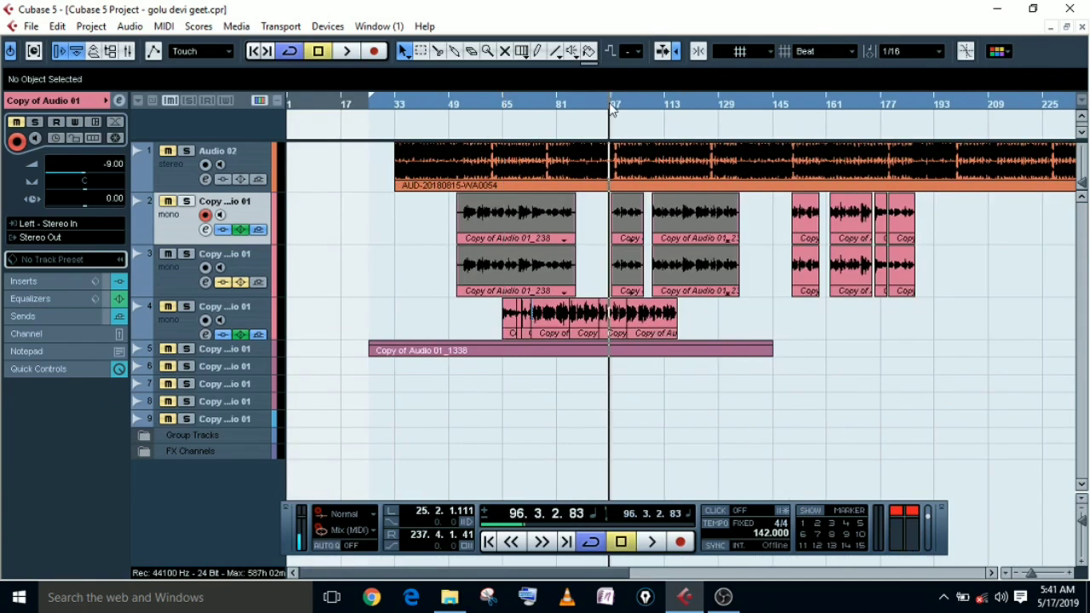
pyautogui.click(613, 106)
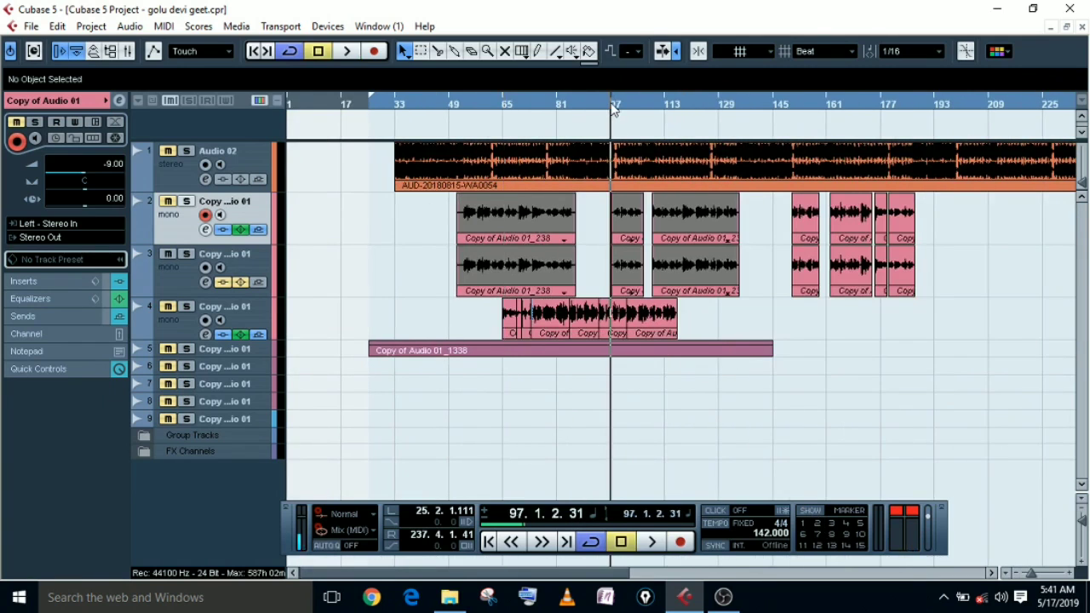
pyautogui.press('h')
pyautogui.press('space')
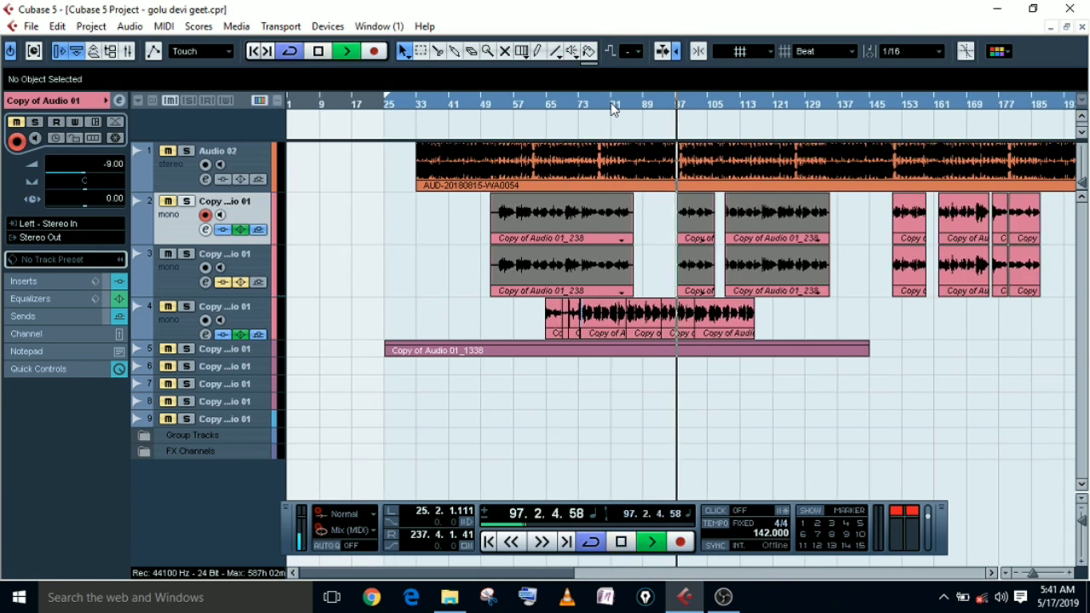
pyautogui.press('h')
pyautogui.press('h')
pyautogui.press('h')
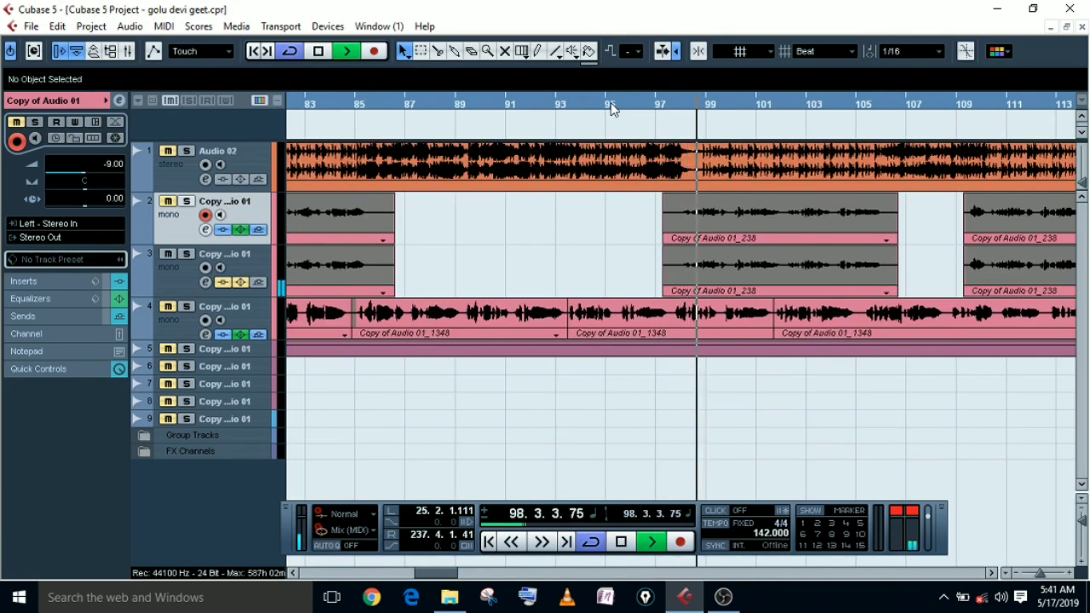
pyautogui.press('g')
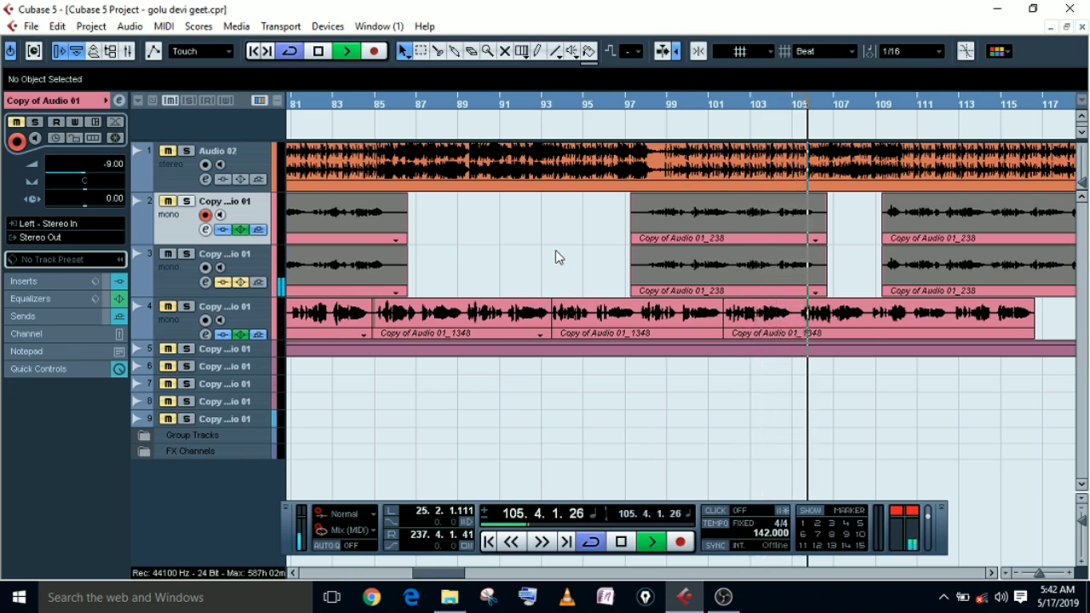
pyautogui.press('space')
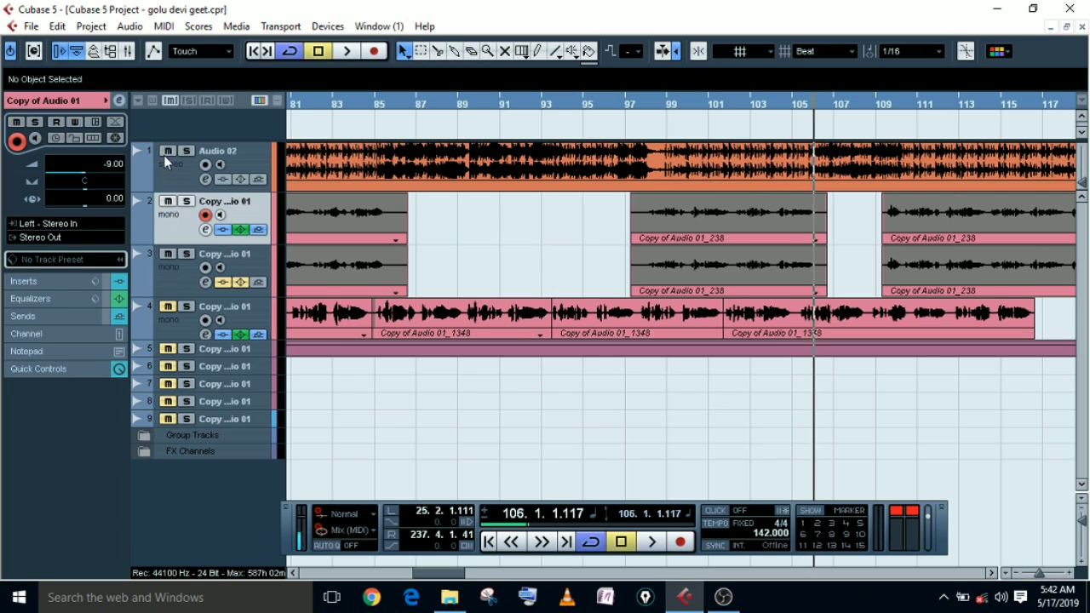
# Step: Mute track 3 and play the track 2 vocal together with the Audio 02 music from about bar 53
pyautogui.click(168, 256)
pyautogui.press('g')
pyautogui.press('g')
pyautogui.press('g')
pyautogui.press('g')
pyautogui.press('g')
pyautogui.press('g')
pyautogui.press('g')
pyautogui.press('g')
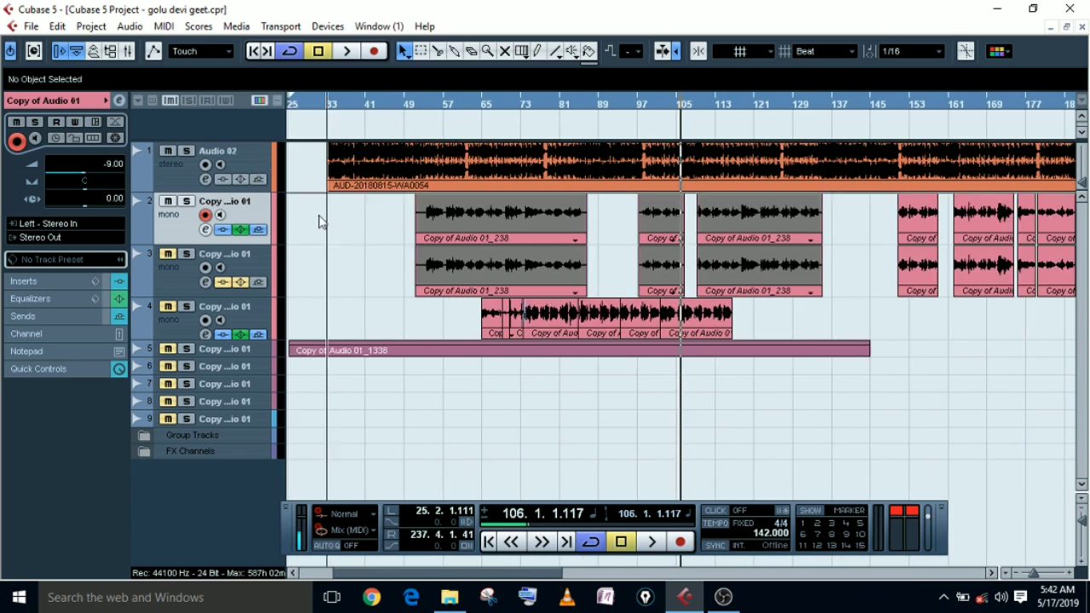
pyautogui.click(429, 106)
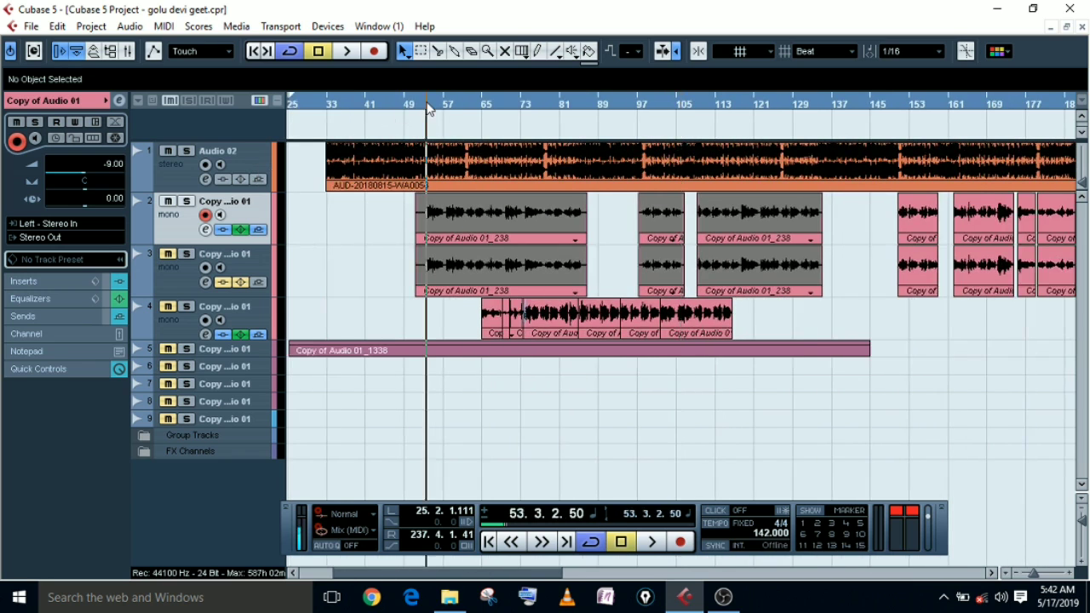
pyautogui.click(426, 104)
pyautogui.press('h')
pyautogui.press('h')
pyautogui.press('h')
pyautogui.press('h')
pyautogui.press('h')
pyautogui.press('h')
pyautogui.press('h')
pyautogui.press('h')
pyautogui.press('h')
pyautogui.press('h')
pyautogui.press('h')
pyautogui.press('h')
pyautogui.press('h')
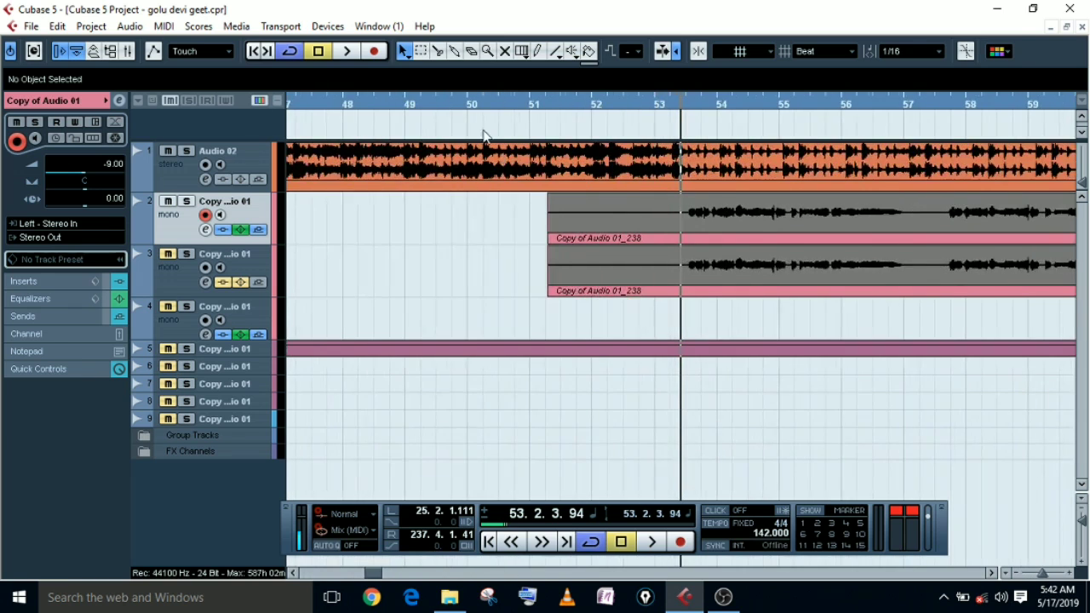
pyautogui.click(991, 572)
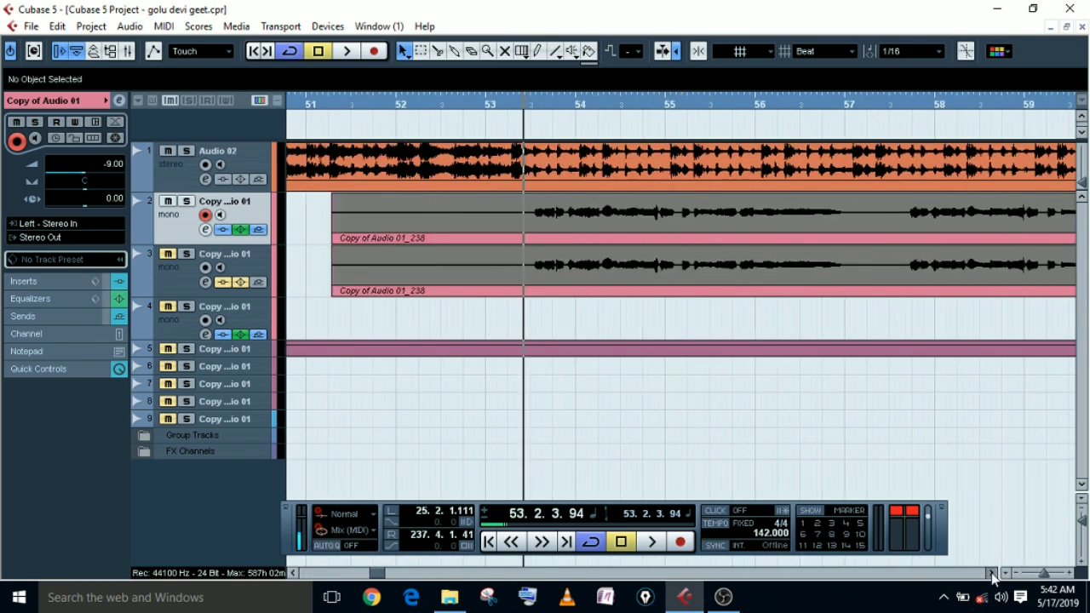
pyautogui.click(991, 573)
pyautogui.press('space')
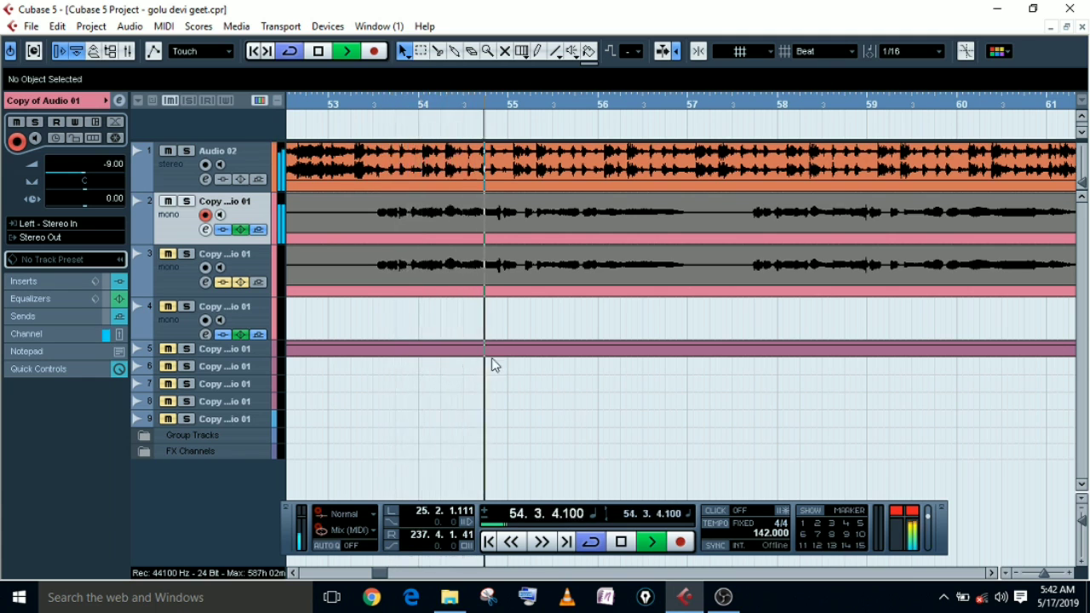
pyautogui.press('g')
pyautogui.press('g')
pyautogui.press('g')
pyautogui.press('g')
pyautogui.press('g')
pyautogui.press('g')
pyautogui.press('g')
pyautogui.press('g')
pyautogui.press('g')
pyautogui.press('g')
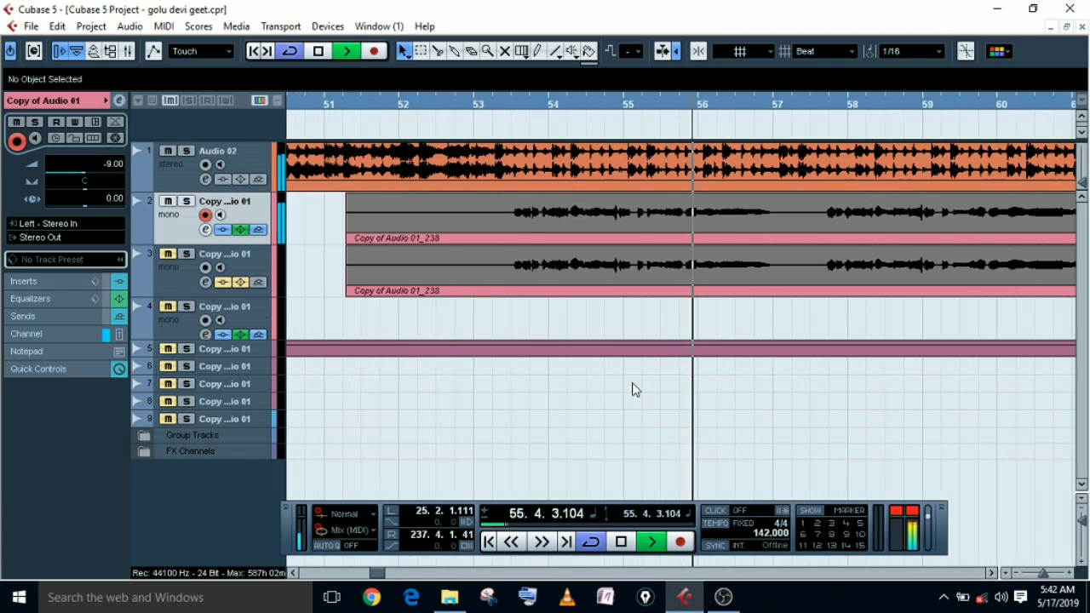
pyautogui.press('space')
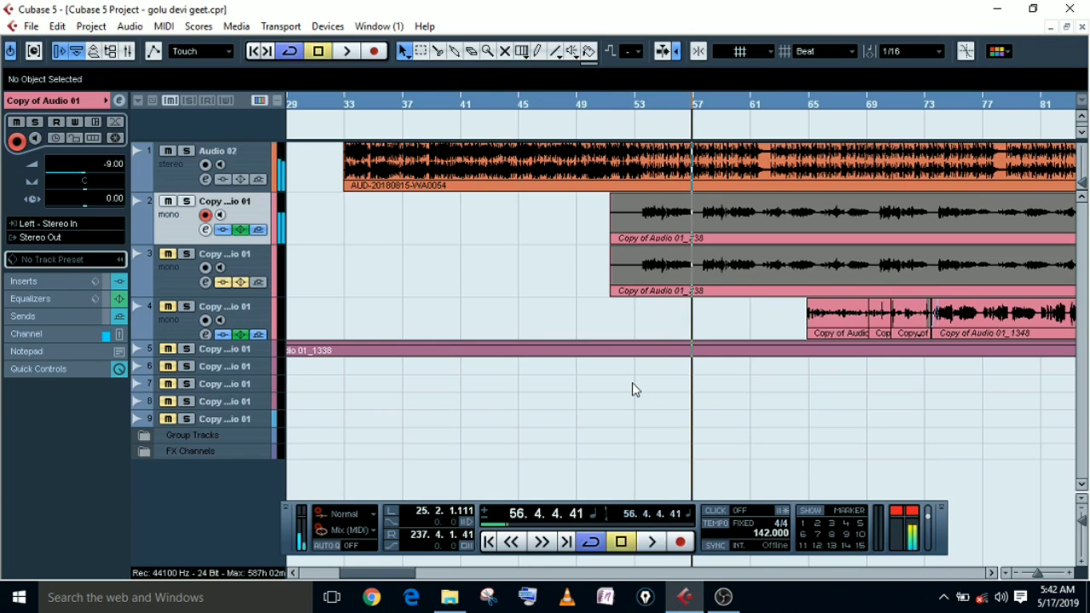
# Step: Play the track 2 vocal with the music from the phrase that starts just before bar 58
pyautogui.press('h')
pyautogui.press('h')
pyautogui.press('h')
pyautogui.press('h')
pyautogui.press('h')
pyautogui.click(716, 108)
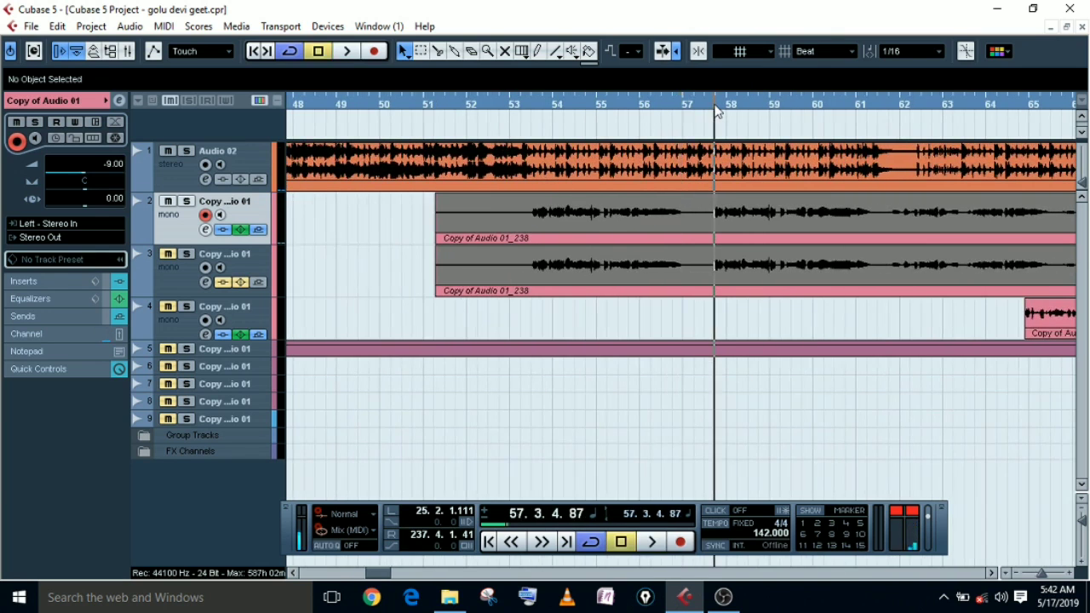
pyautogui.press('space')
pyautogui.press('g')
pyautogui.press('g')
pyautogui.press('g')
pyautogui.press('g')
pyautogui.press('g')
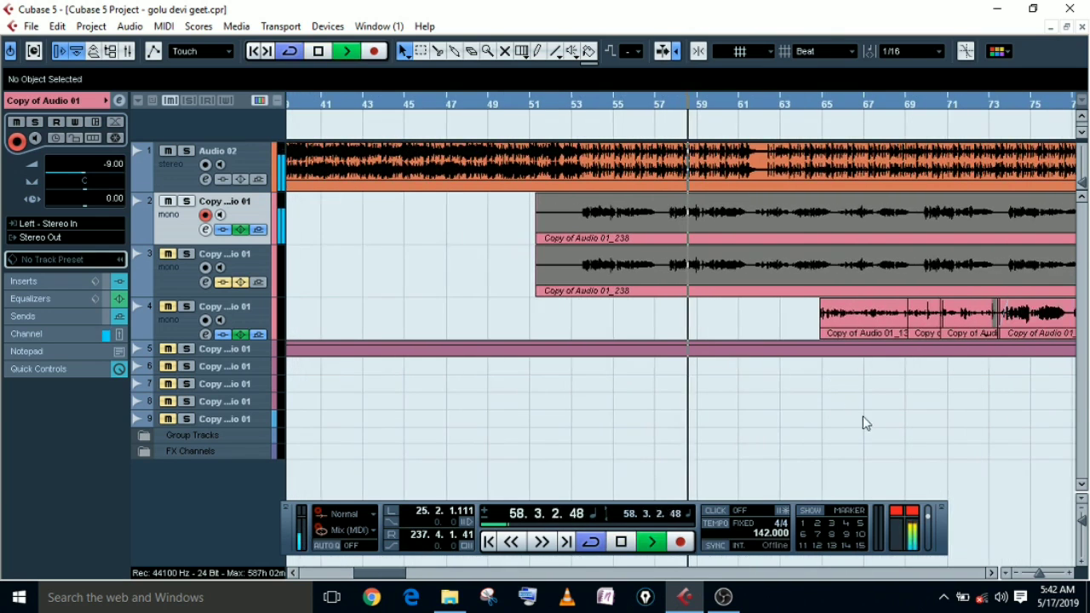
pyautogui.press('g')
pyautogui.press('g')
pyautogui.press('g')
pyautogui.press('g')
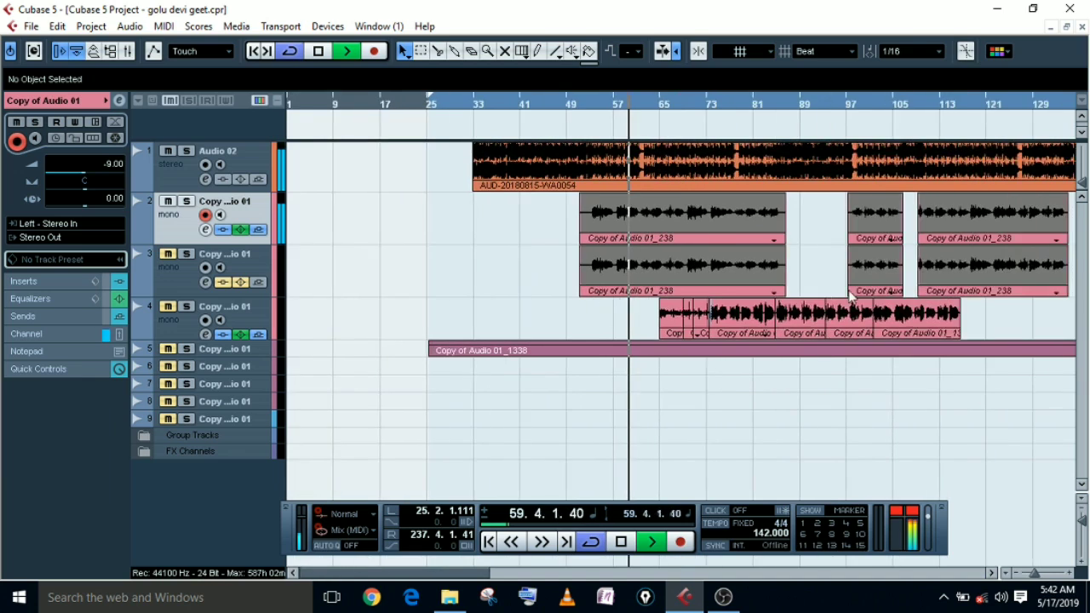
# Step: Continue playback from about bar 98 to hear the second vocal section with music, and stop at about bar 106
pyautogui.press('h')
pyautogui.press('h')
pyautogui.press('h')
pyautogui.press('h')
pyautogui.press('h')
pyautogui.press('h')
pyautogui.press('h')
pyautogui.press('h')
pyautogui.press('h')
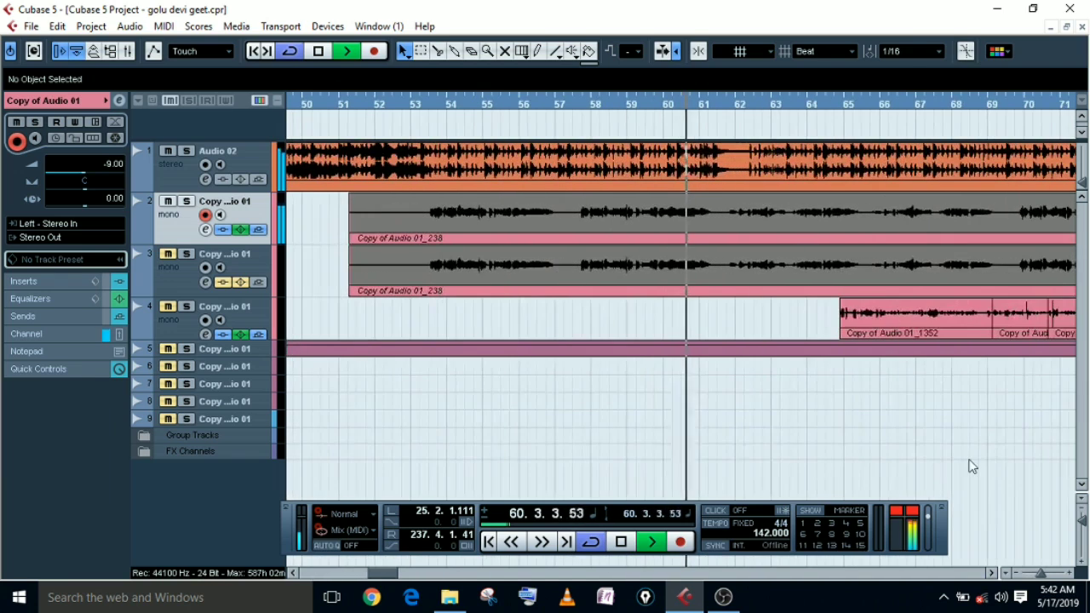
pyautogui.click(991, 573)
pyautogui.click(991, 574)
pyautogui.click(991, 574)
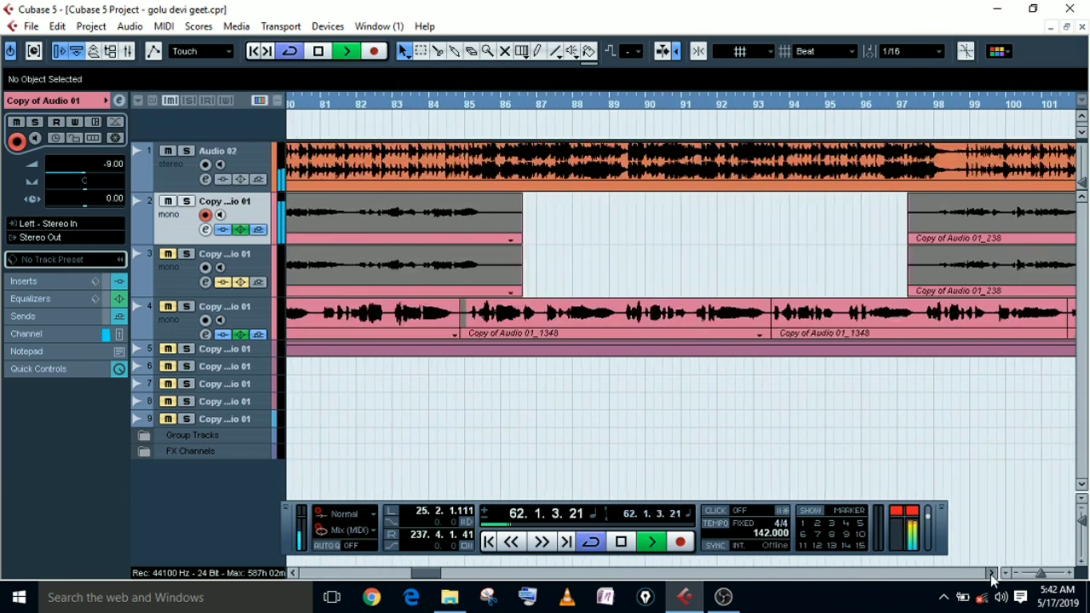
pyautogui.click(991, 574)
pyautogui.click(992, 574)
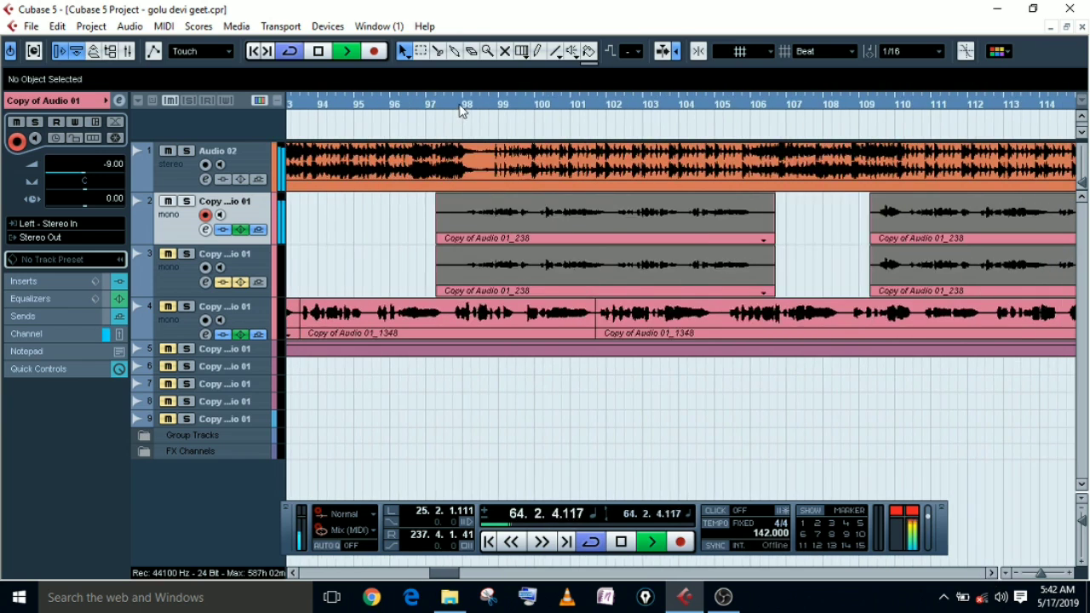
pyautogui.click(460, 109)
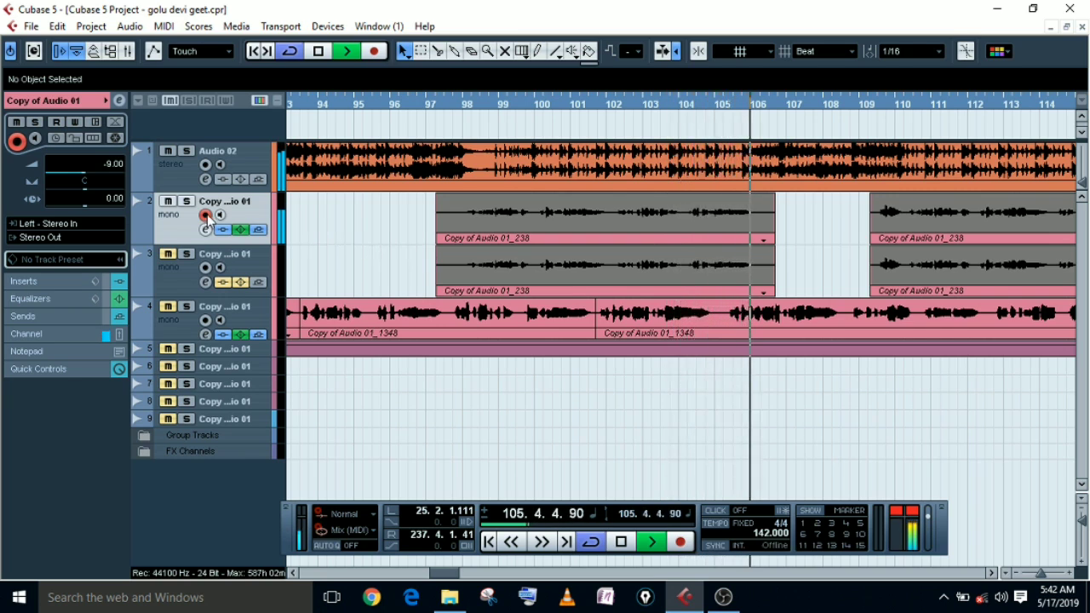
pyautogui.press('space')
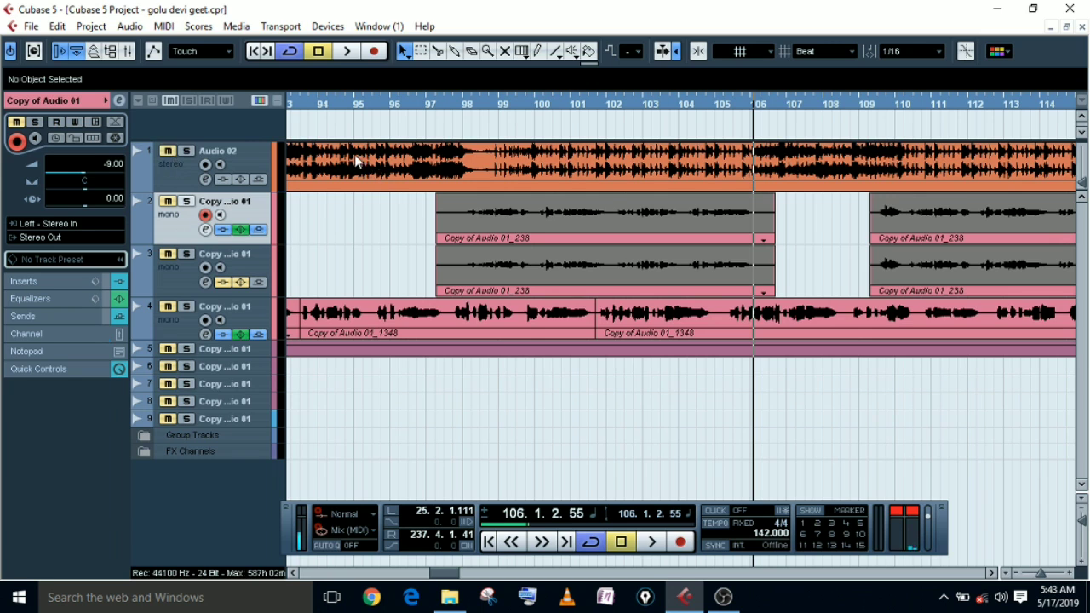
# Step: Move the project cursor back to about bar 53 and re-enable the inserts and equalizers on track 3
pyautogui.press('g')
pyautogui.press('g')
pyautogui.press('g')
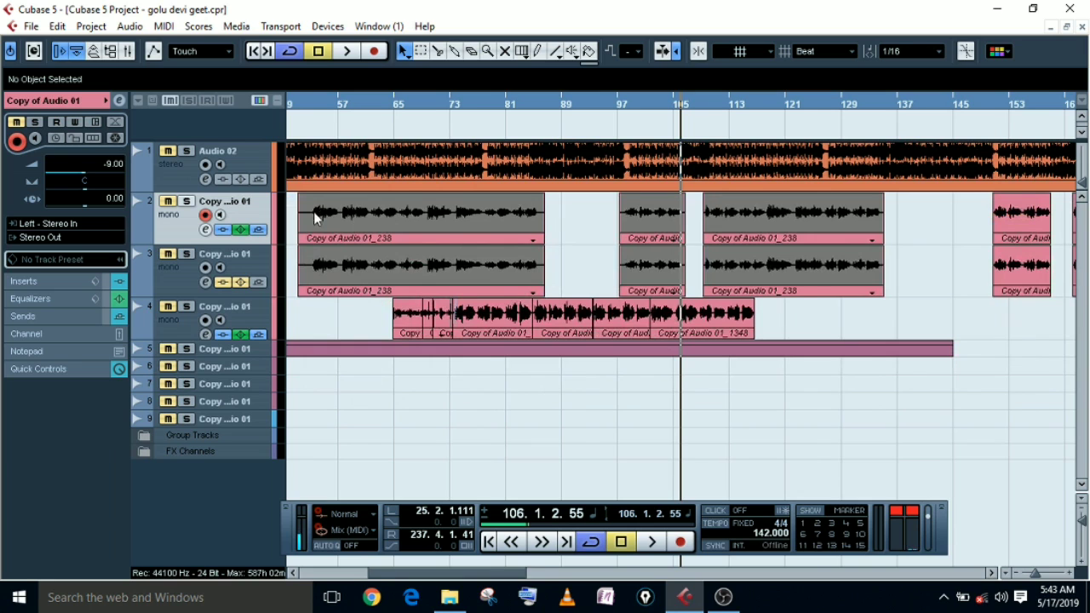
pyautogui.press('g')
pyautogui.press('g')
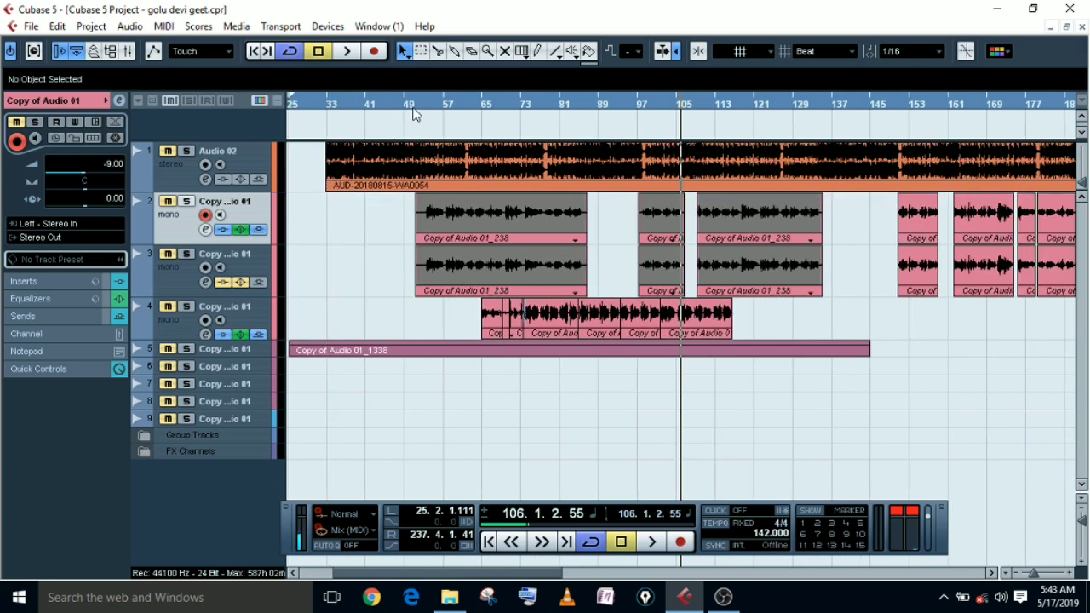
pyautogui.click(414, 113)
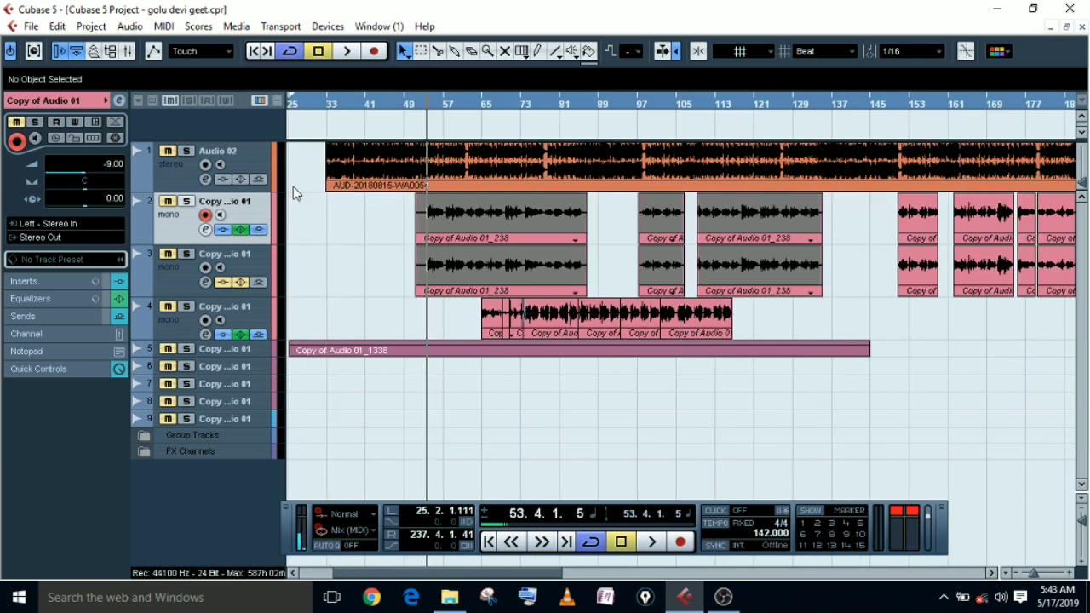
pyautogui.click(237, 281)
pyautogui.press('h')
# Step: Open the channel settings of track 3 and activate its sends to Reverb A, Roomworks SE, PingPongDelay and Group 1
pyautogui.click(205, 282)
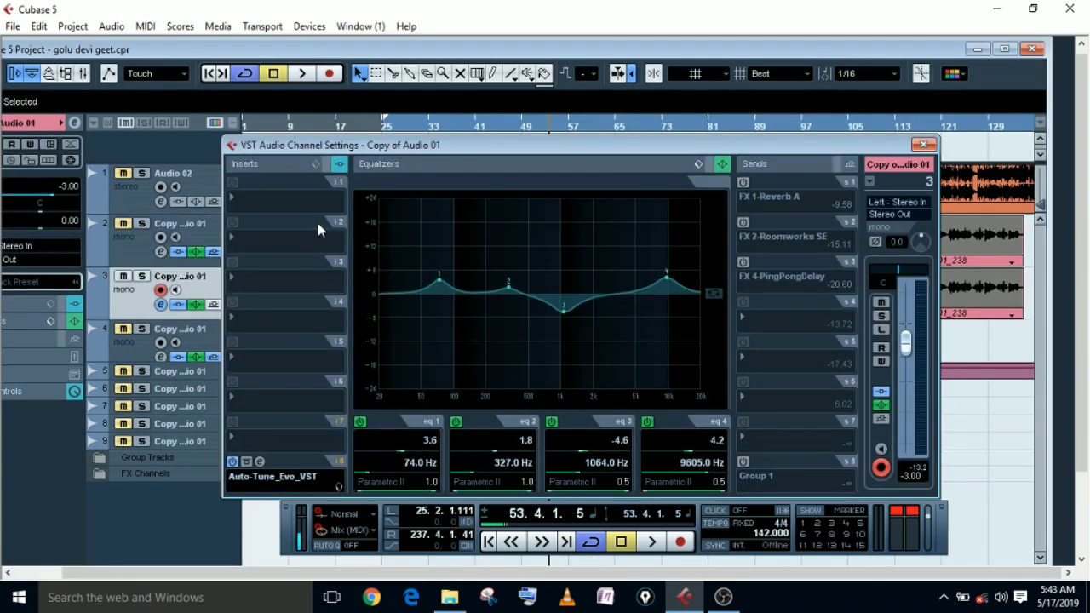
pyautogui.moveTo(363, 146); pyautogui.dragTo(223, 130)
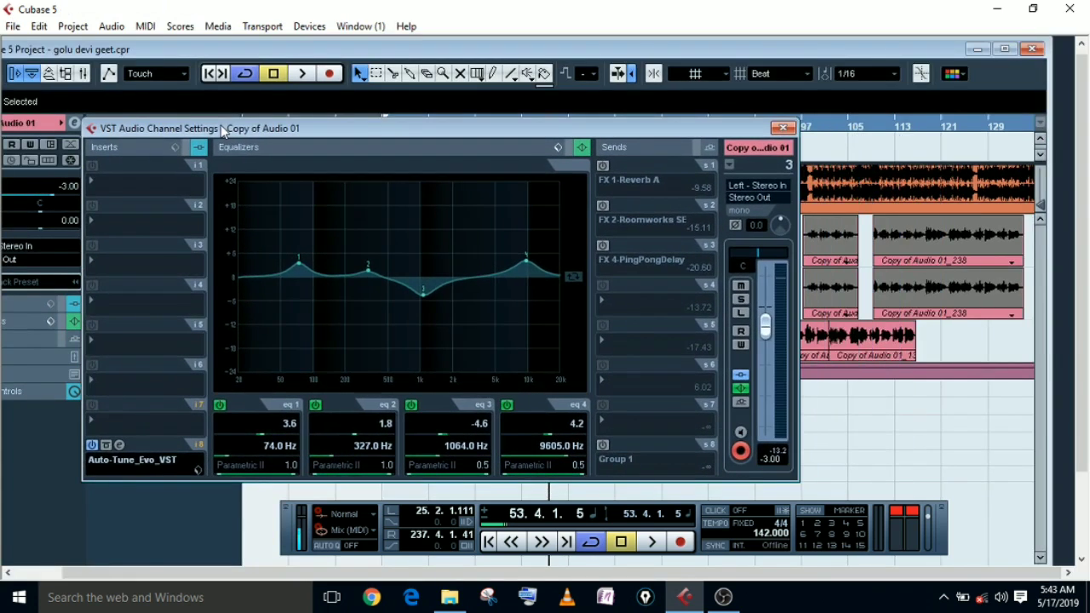
pyautogui.click(602, 166)
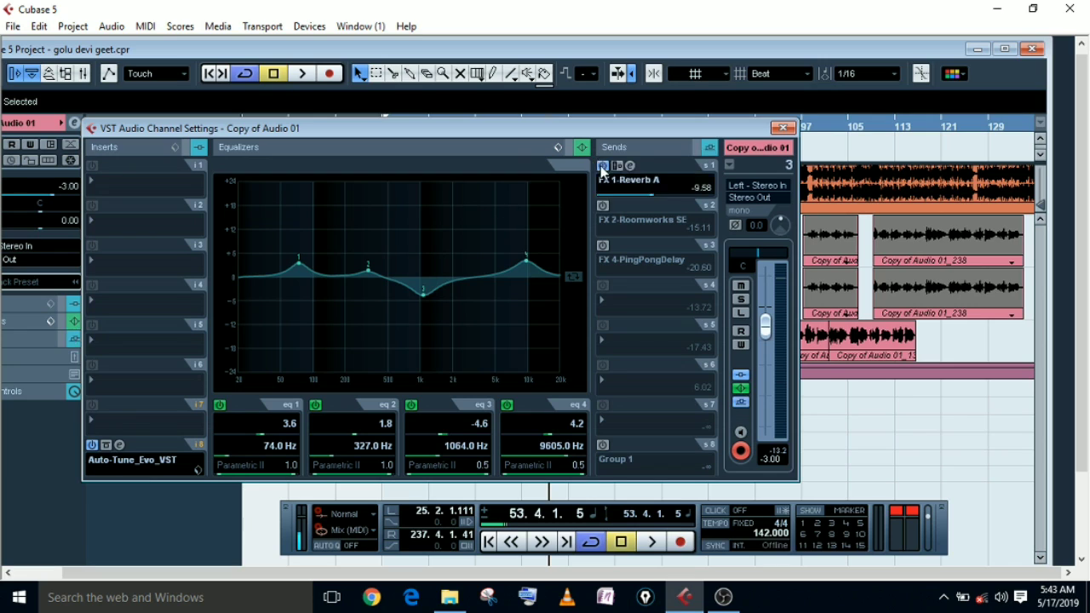
pyautogui.click(602, 207)
pyautogui.click(603, 247)
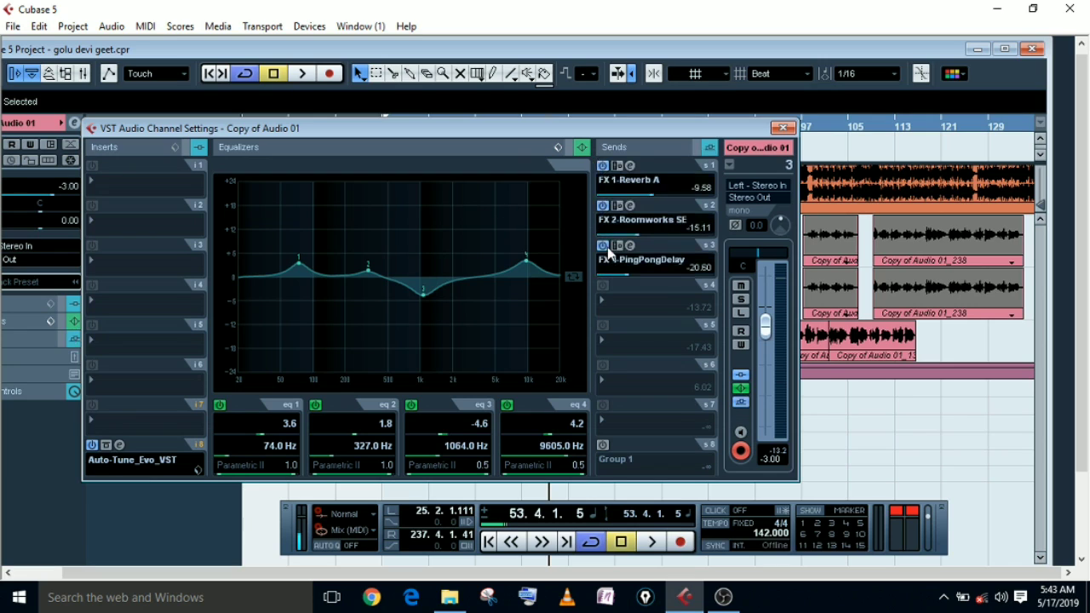
pyautogui.click(603, 444)
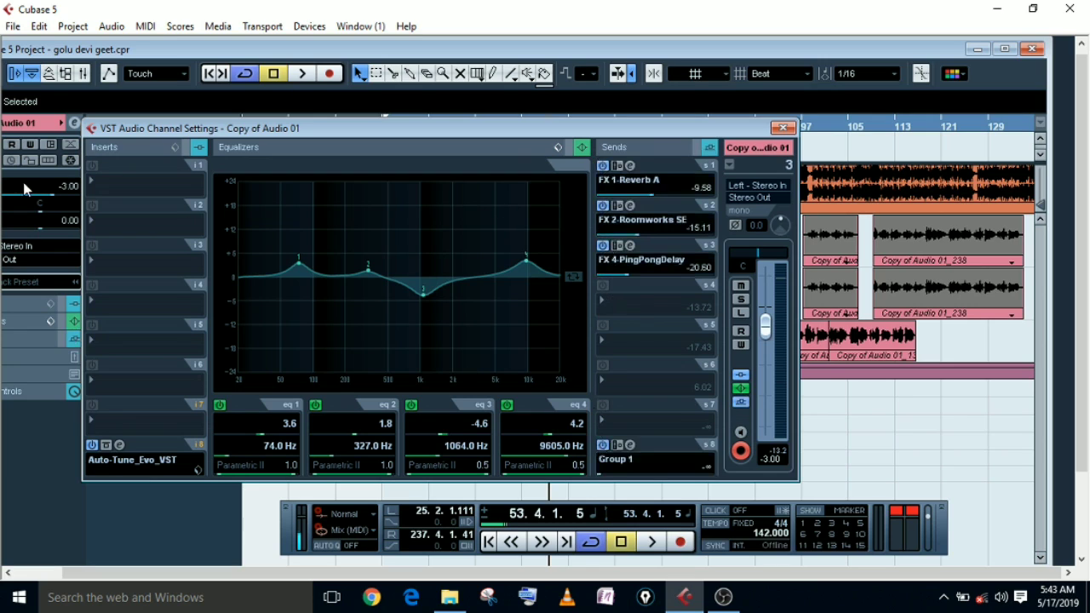
# Step: Insert the API-2500 Mono compressor in insert slot 1 of the vocal channel and load its PA Default preset
pyautogui.click(106, 182)
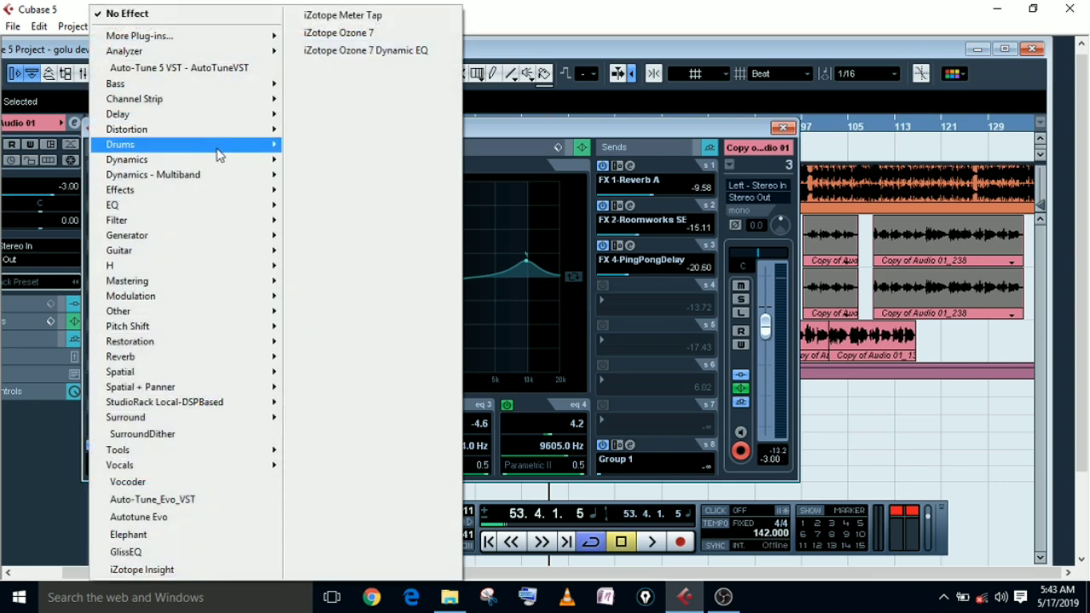
pyautogui.moveTo(223, 160)
pyautogui.click(315, 45)
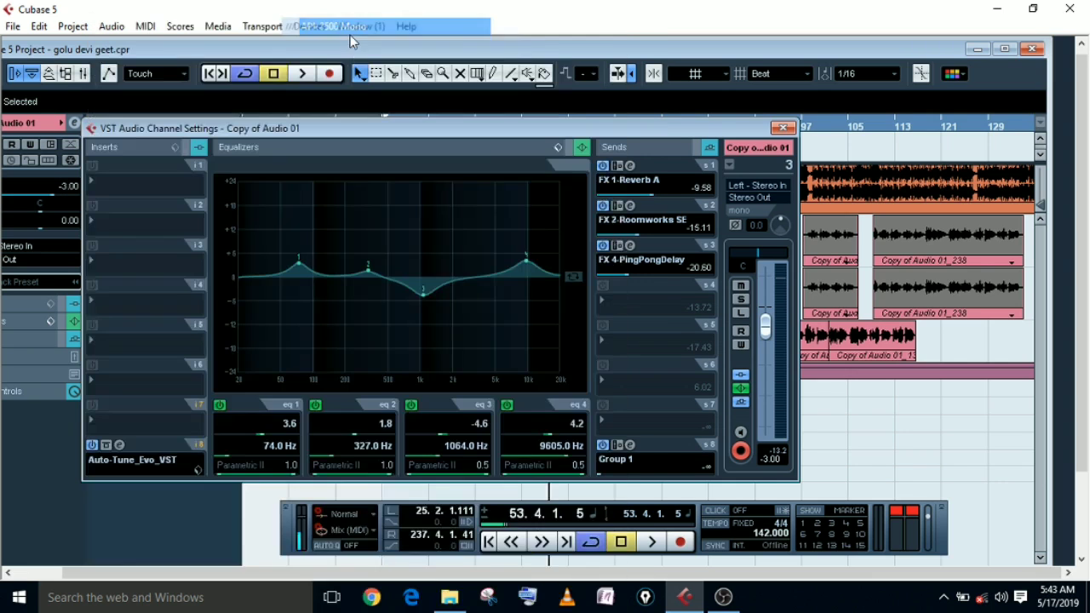
pyautogui.click(428, 322)
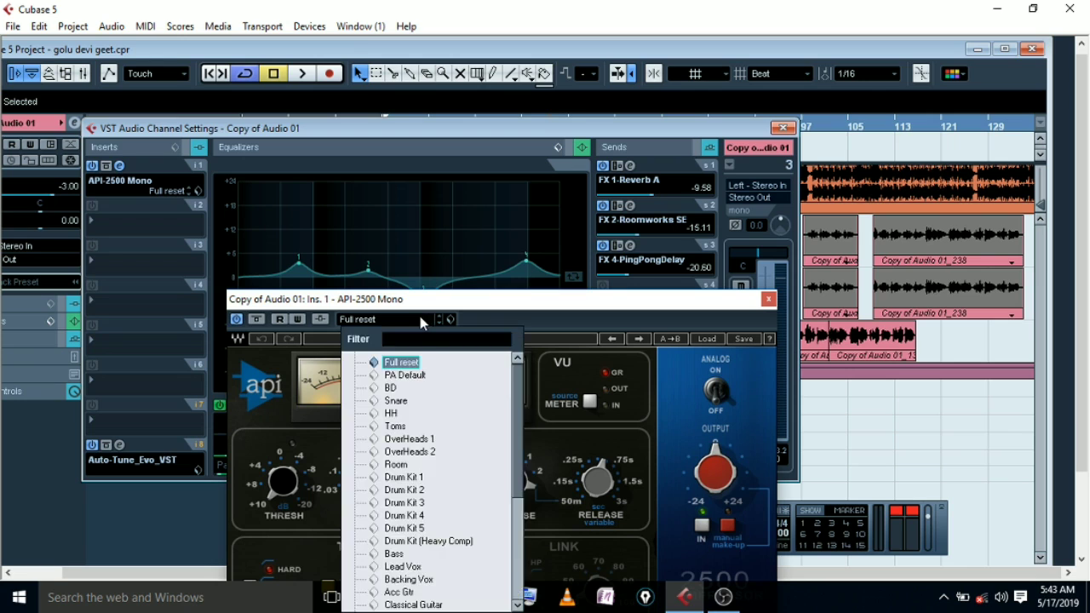
pyautogui.click(405, 374)
pyautogui.click(770, 306)
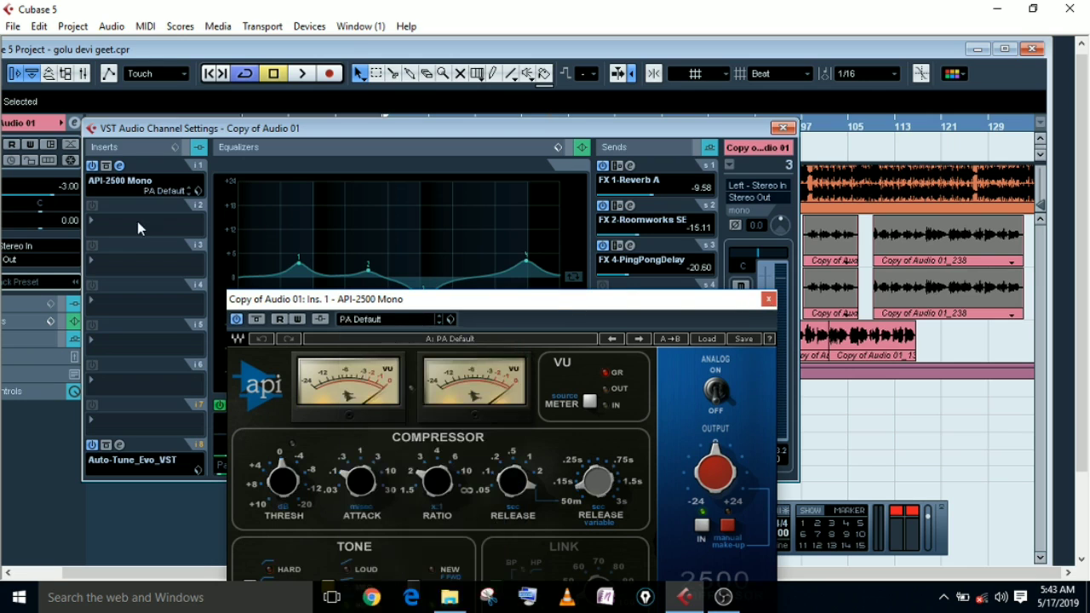
pyautogui.click(768, 300)
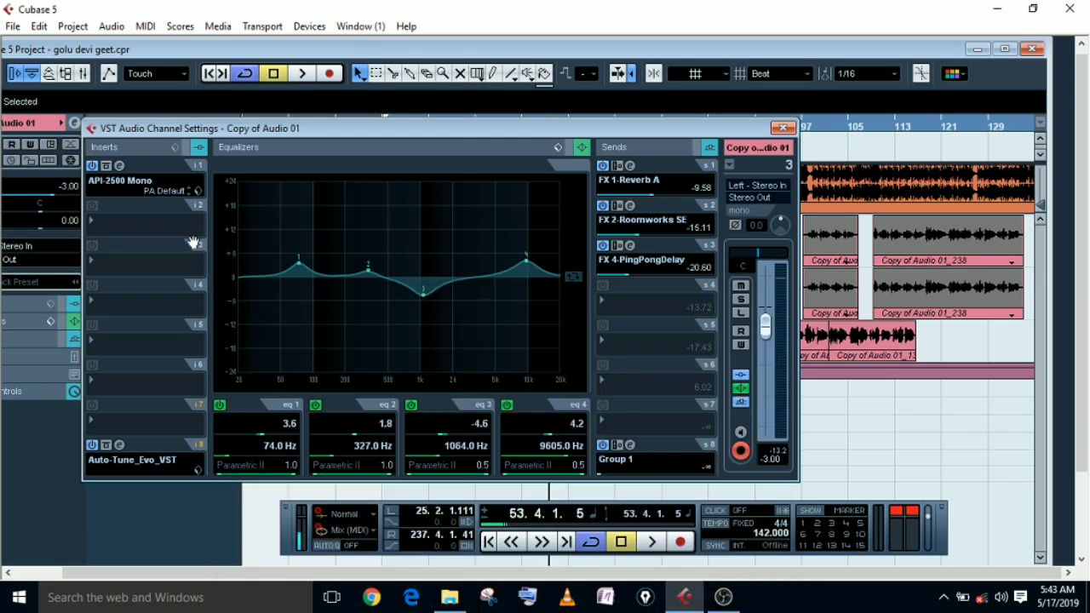
# Step: Insert the CLA-2A Mono compressor in insert slot 2 and close its plug-in window
pyautogui.click(107, 228)
pyautogui.moveTo(170, 159)
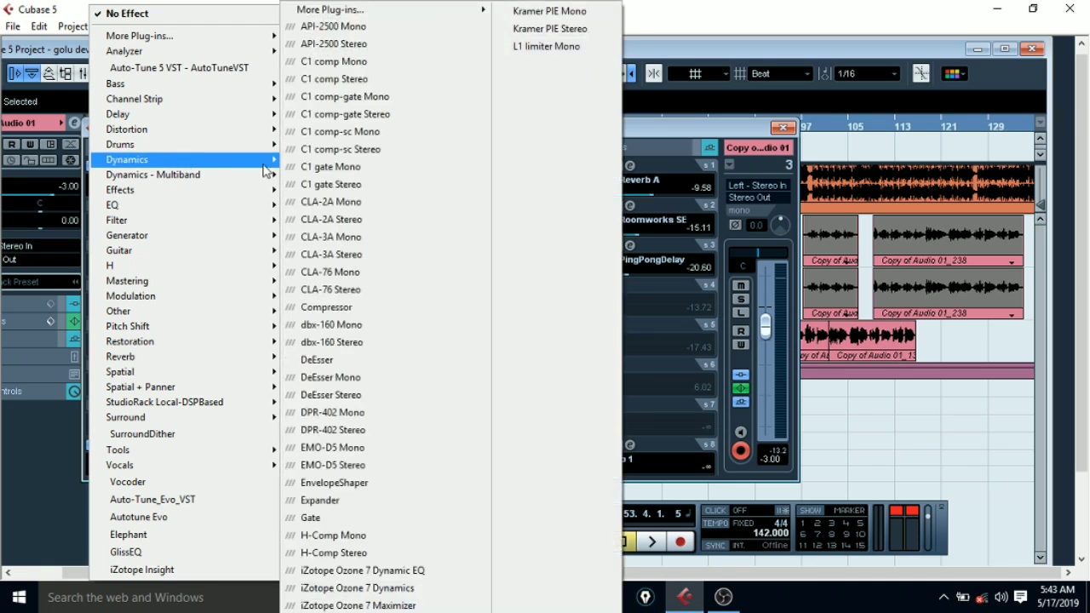
pyautogui.click(358, 202)
pyautogui.click(282, 298)
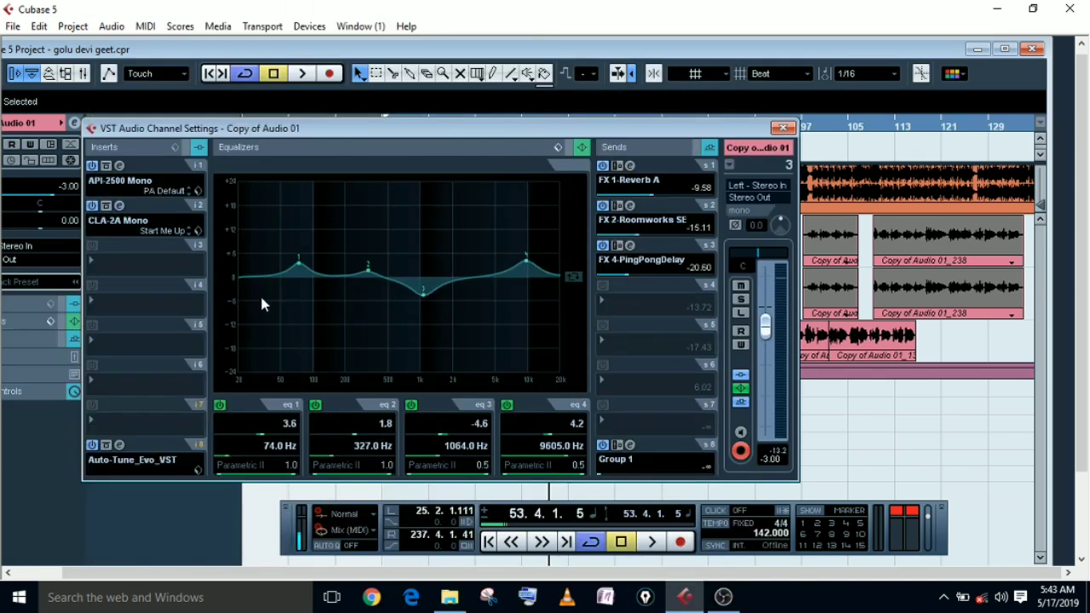
# Step: Insert the CLA-76 Mono compressor in insert slot 3, try its PA Default preset and switch it to CLA-76 Full Reset
pyautogui.click(99, 270)
pyautogui.moveTo(214, 160)
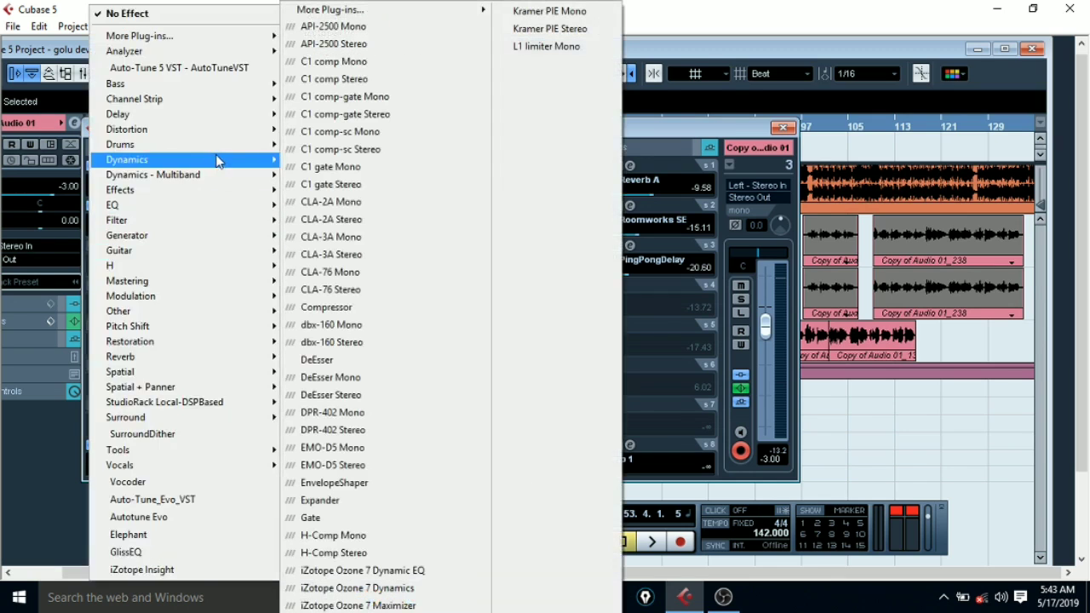
pyautogui.click(332, 273)
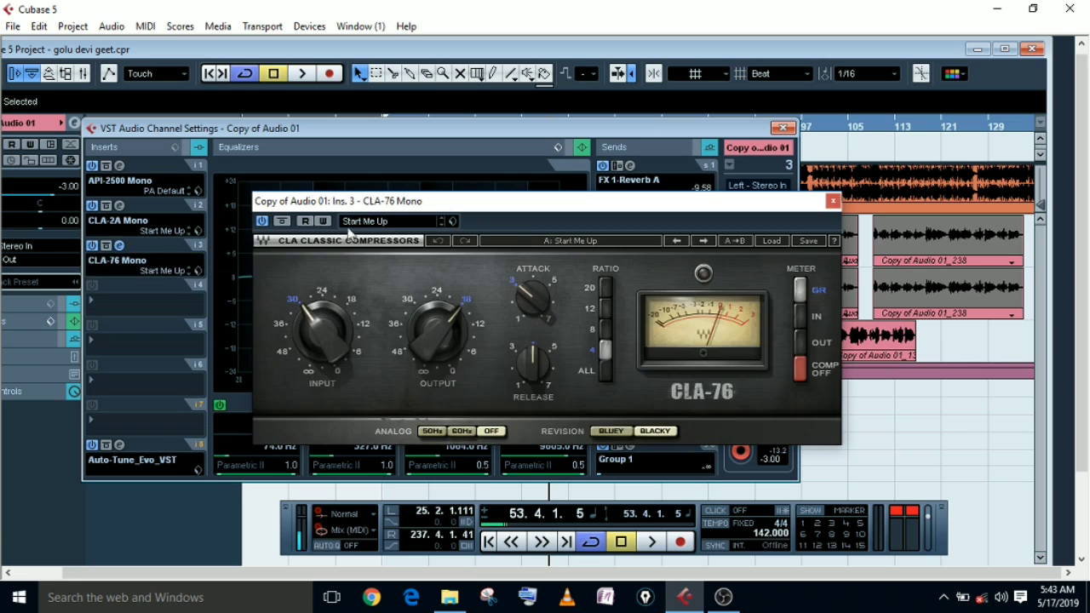
pyautogui.click(362, 221)
pyautogui.click(409, 290)
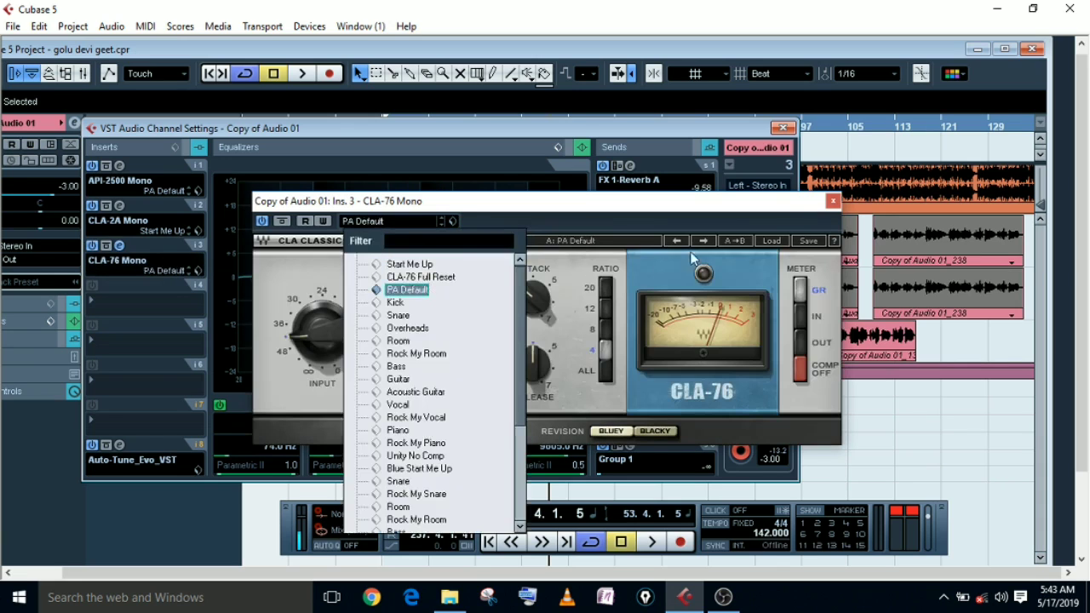
pyautogui.click(836, 207)
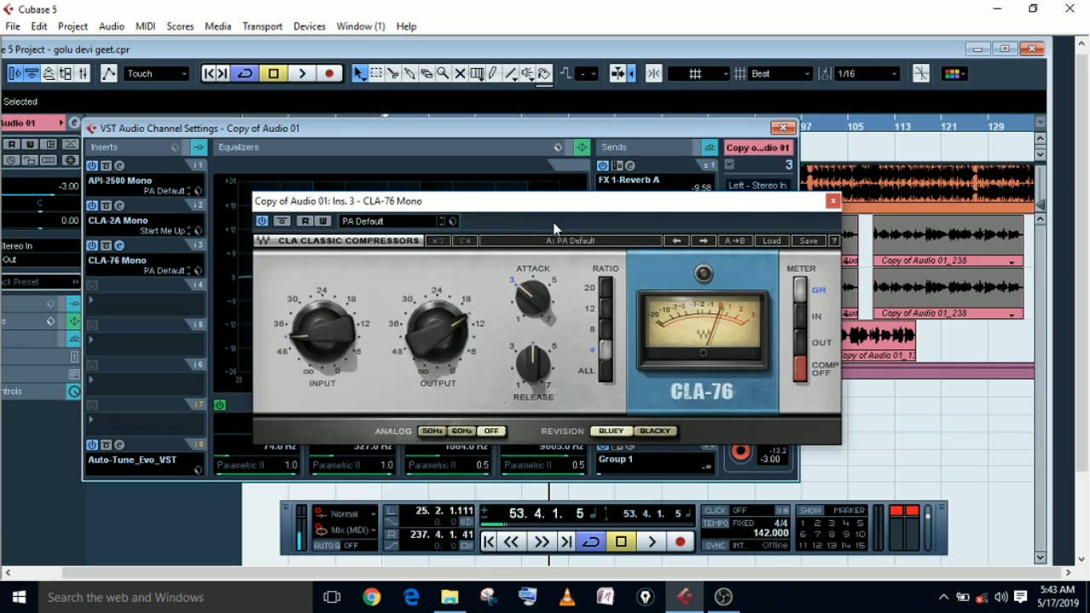
pyautogui.click(832, 202)
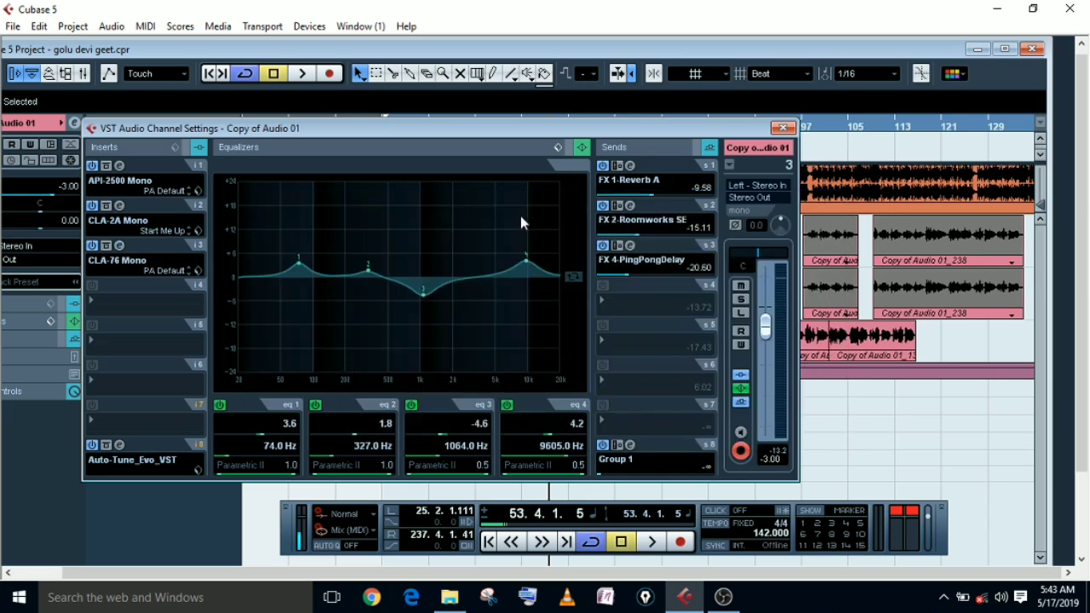
pyautogui.click(189, 273)
# Step: Insert the ModDelay effect in insert slot 4 and set its mix to 15%
pyautogui.click(98, 292)
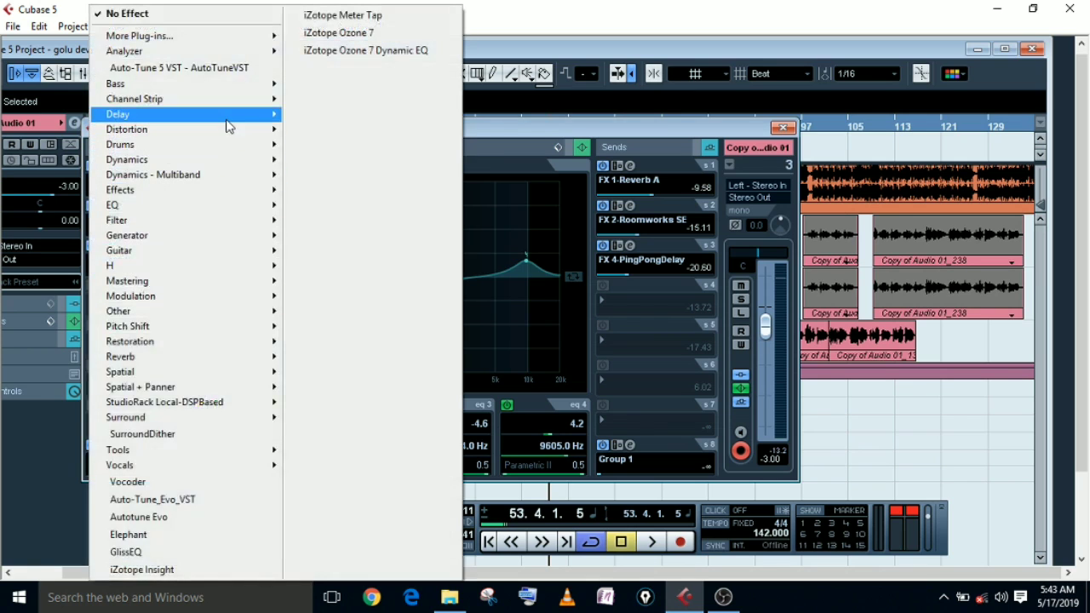
pyautogui.moveTo(252, 120)
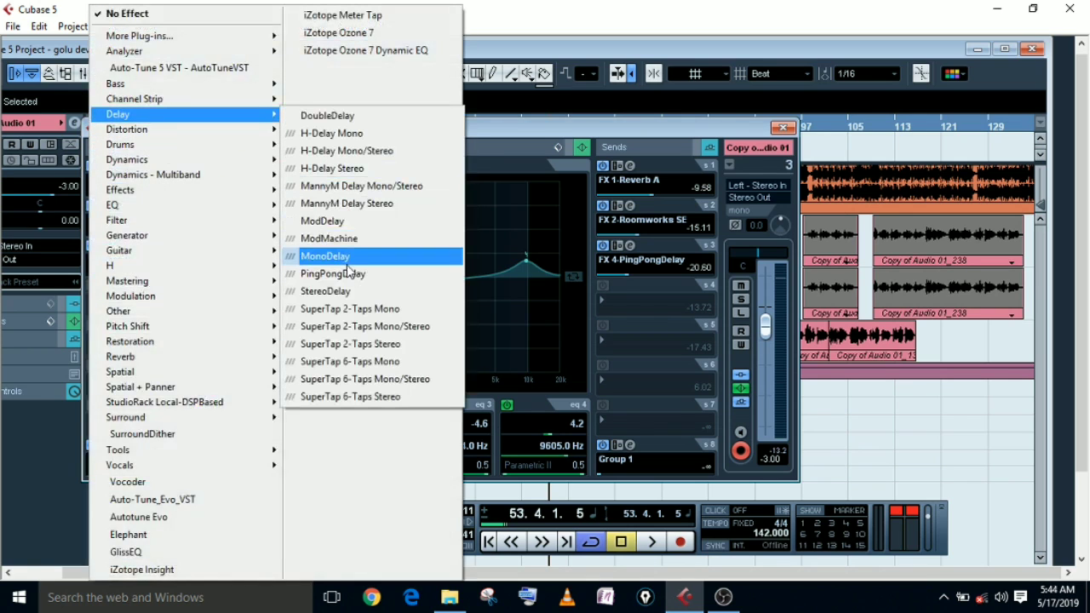
pyautogui.click(349, 221)
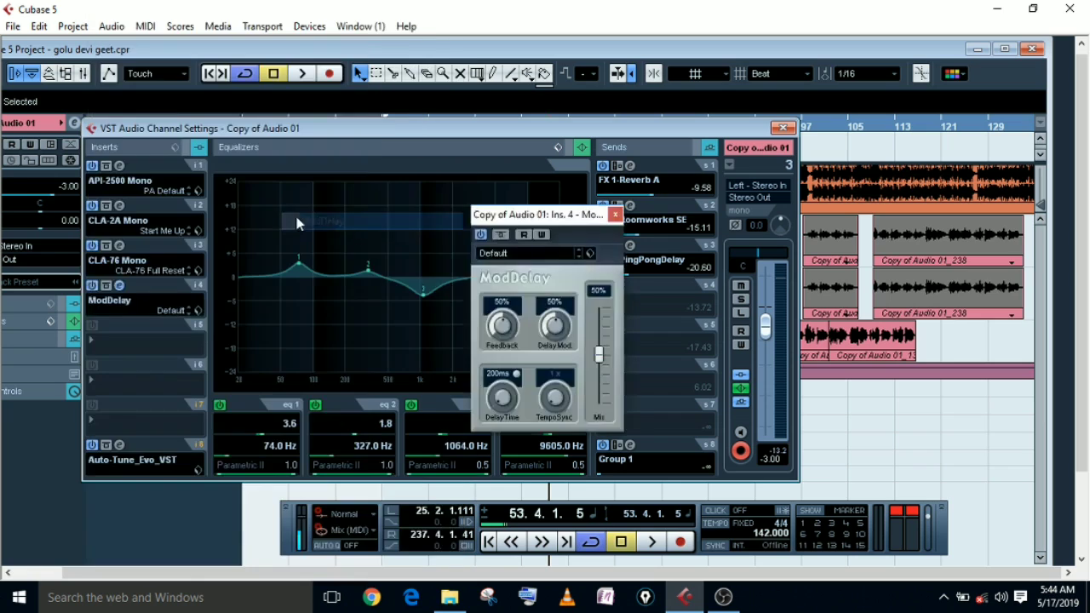
pyautogui.click(596, 292)
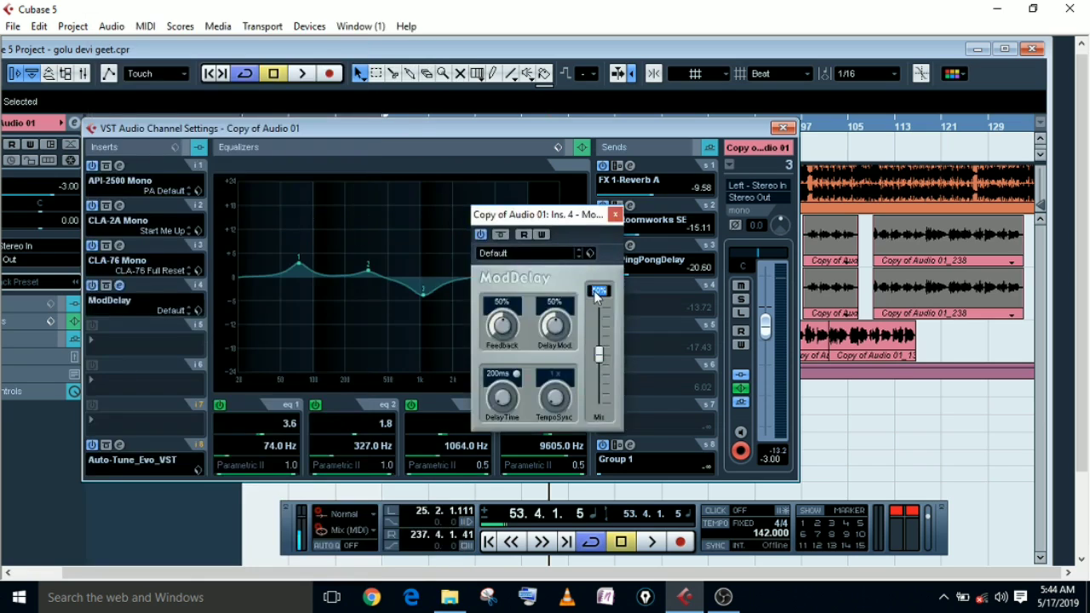
pyautogui.write('15')
pyautogui.press('Return')
# Step: Play the song while reducing the ModDelay mix to 8%, settle the mix at 10% and stop playback
pyautogui.press('space')
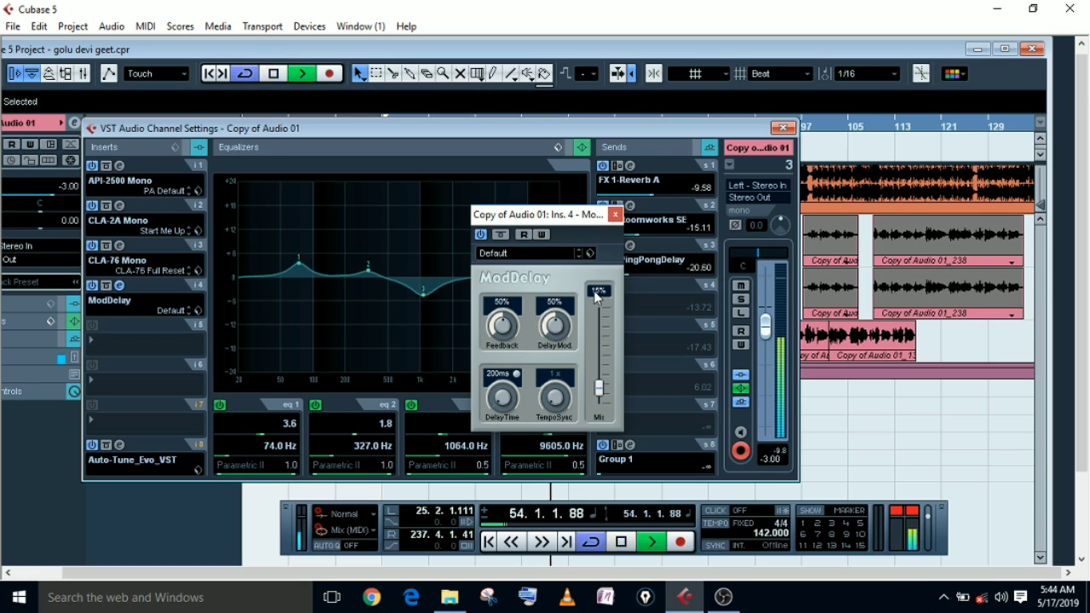
pyautogui.click(596, 292)
pyautogui.write('3')
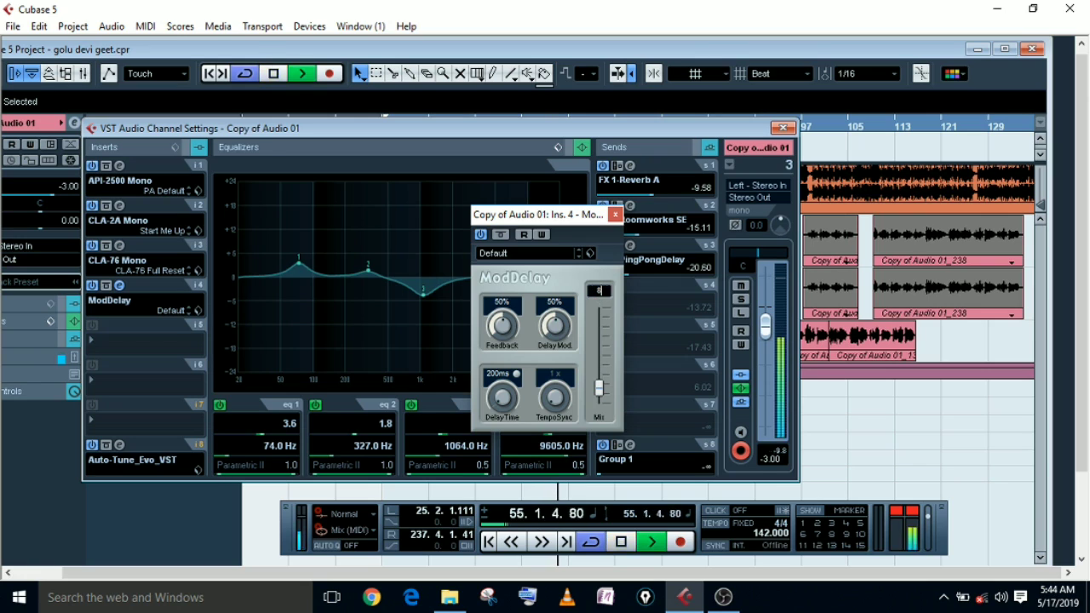
pyautogui.press('Return')
pyautogui.click(596, 291)
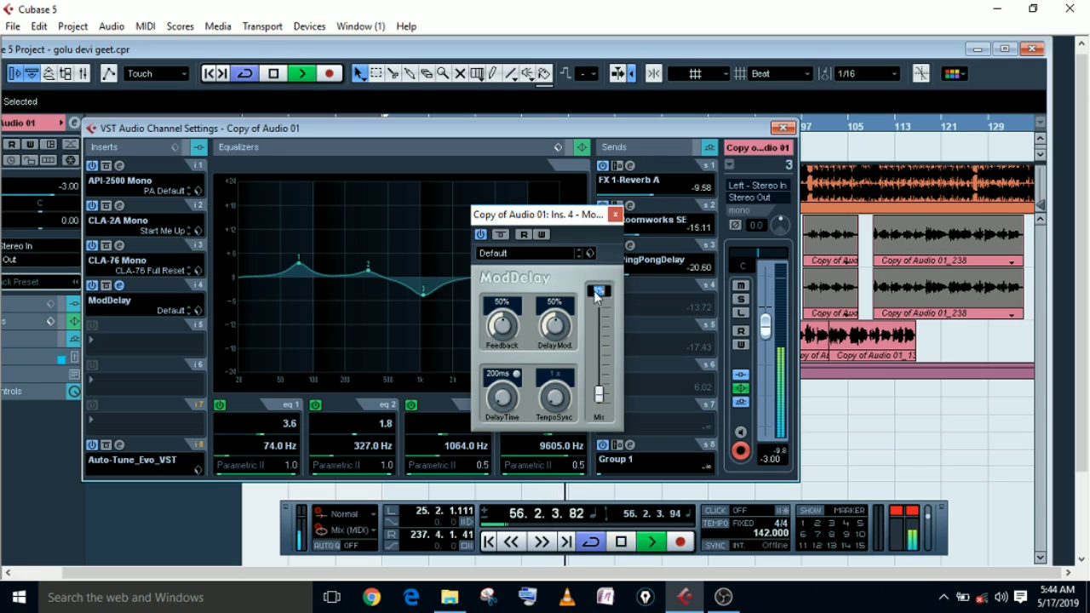
pyautogui.write('10')
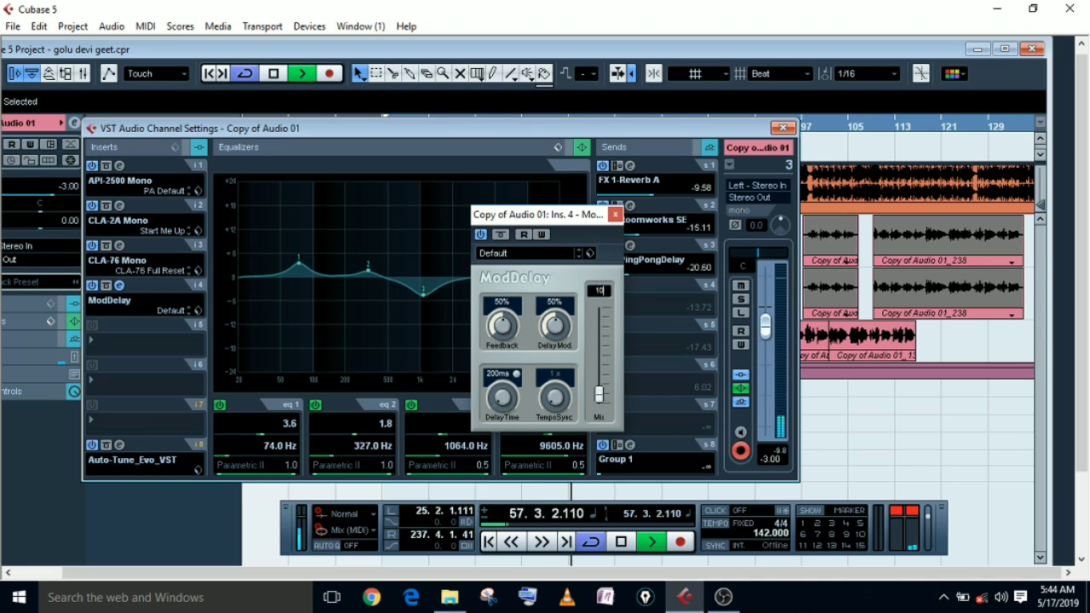
pyautogui.press('Return')
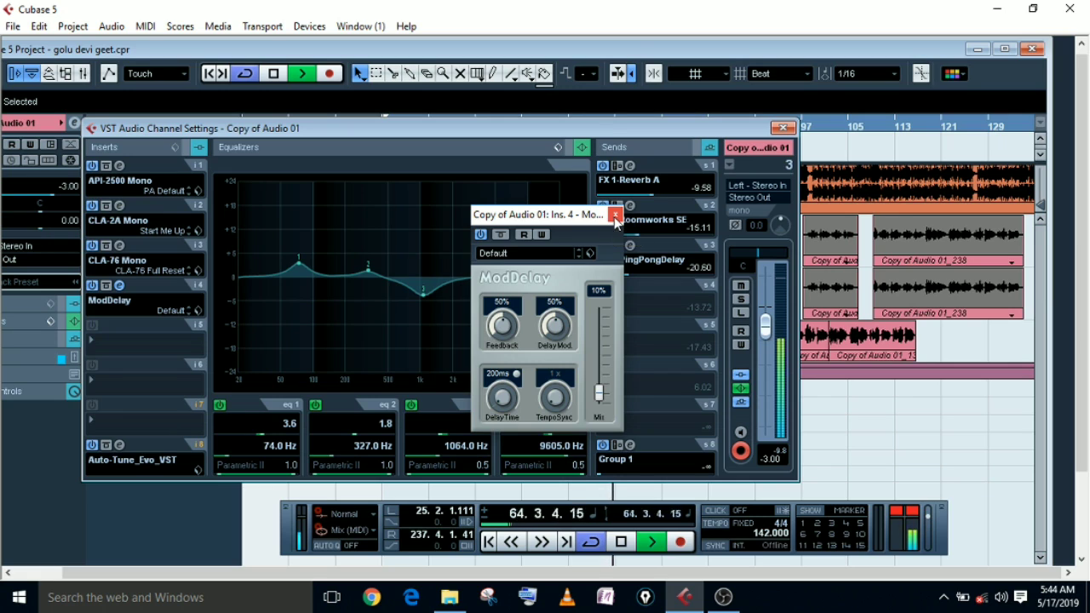
pyautogui.press('space')
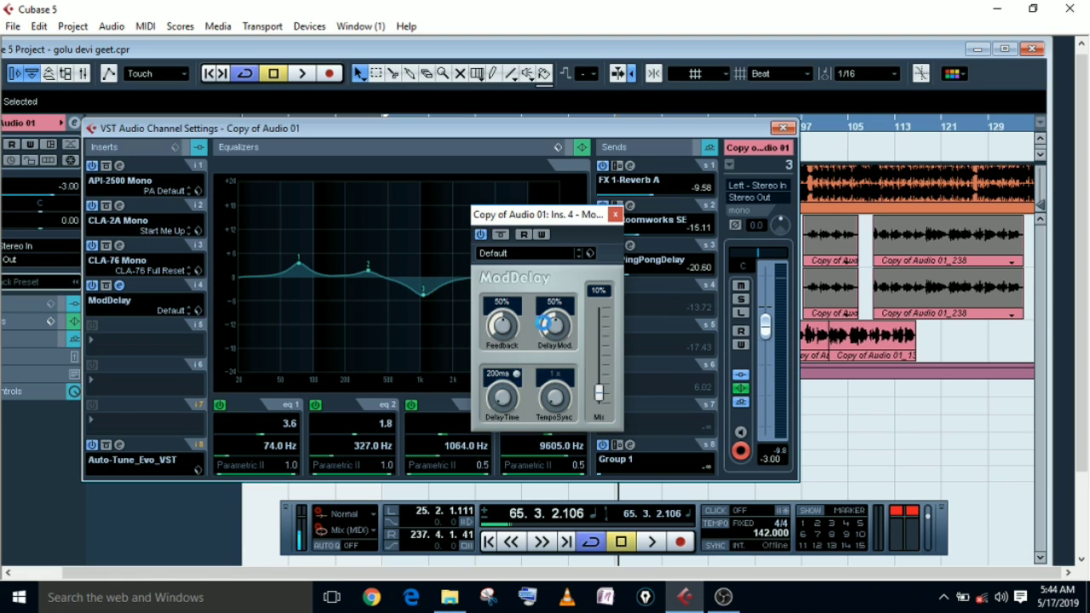
# Step: Sync the ModDelay delay time to the project tempo, set it to 1/4 and start playback
pyautogui.click(511, 378)
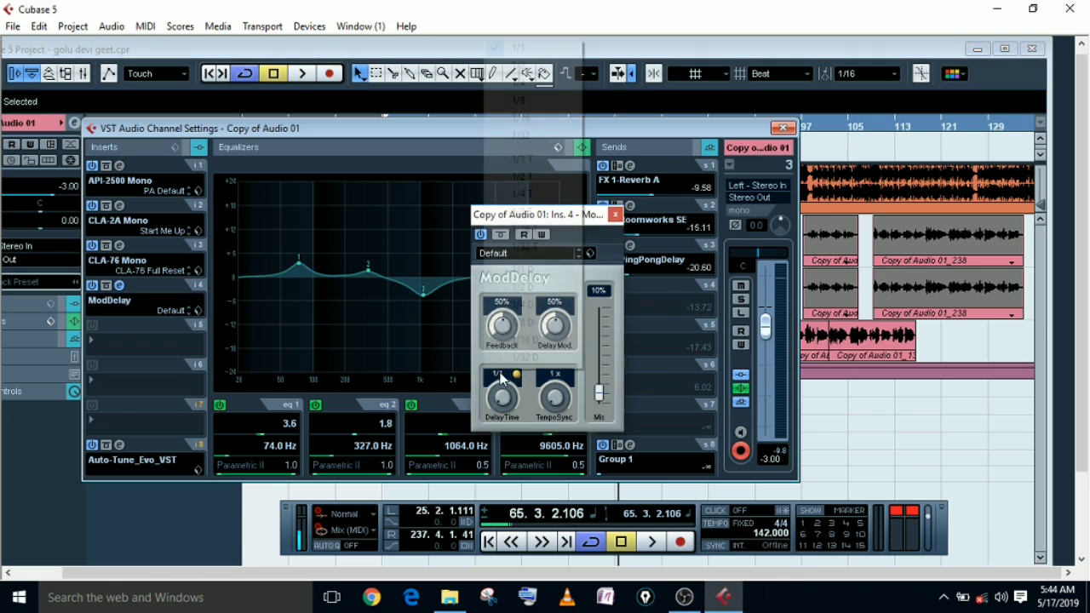
pyautogui.click(519, 82)
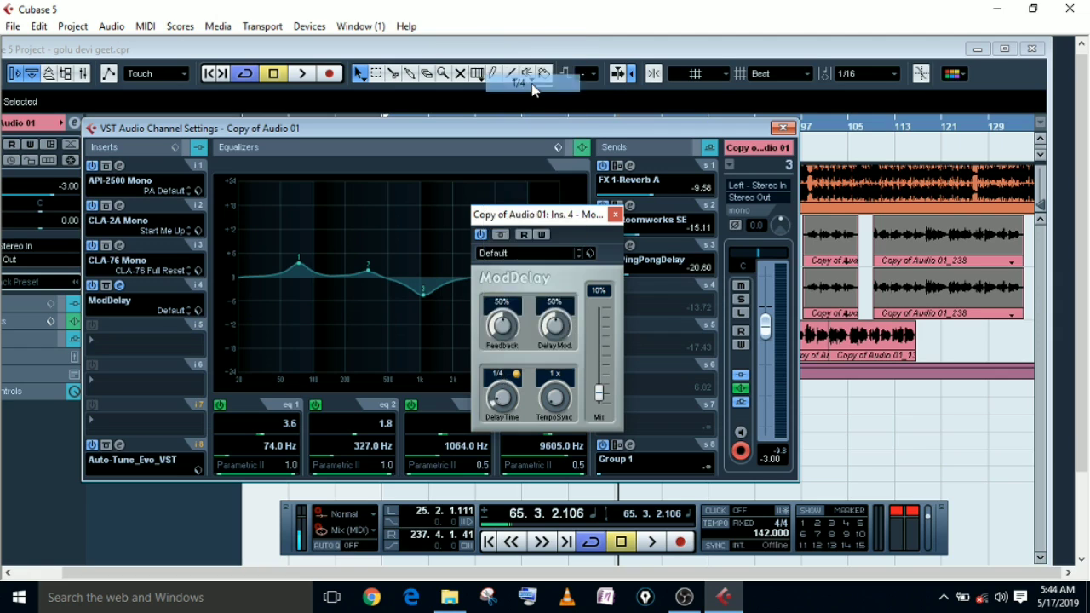
pyautogui.press('space')
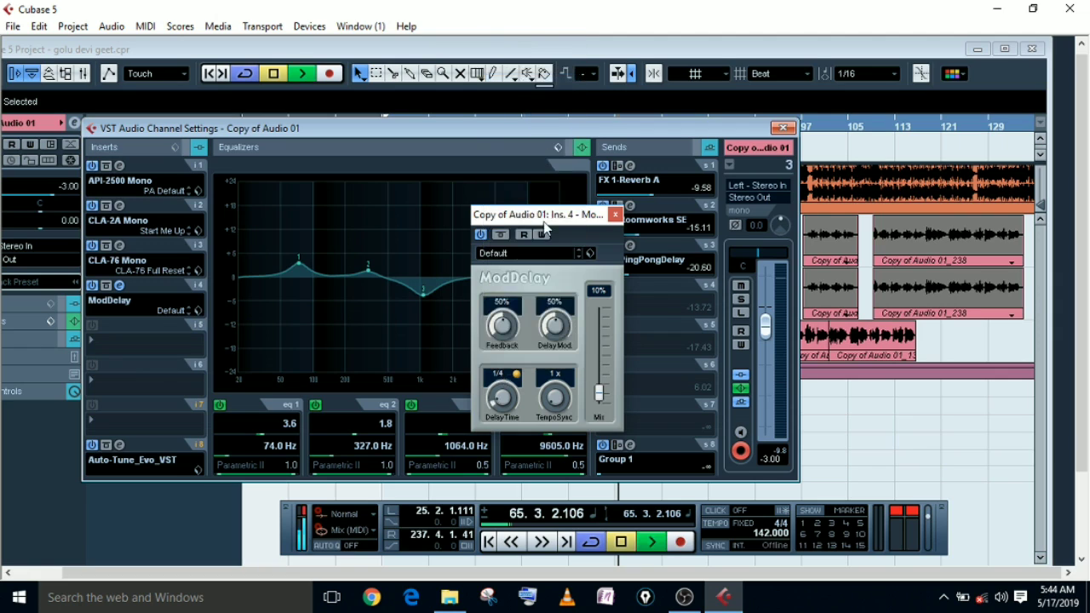
# Step: Audition ModDelay delay times of 1/2 and 1/8 during playback and settle on 1/1
pyautogui.click(501, 380)
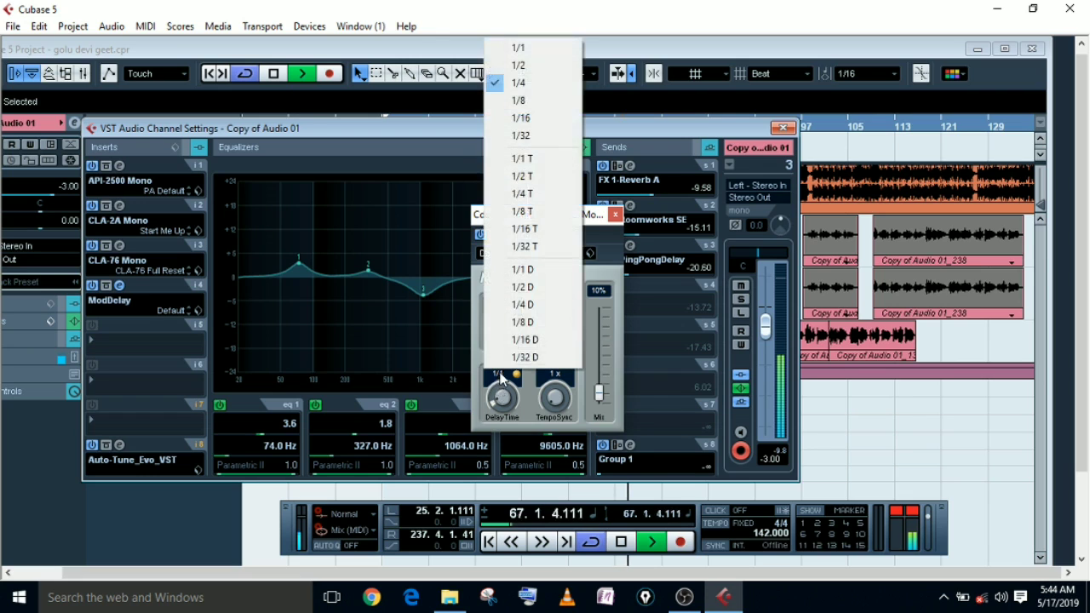
pyautogui.click(518, 64)
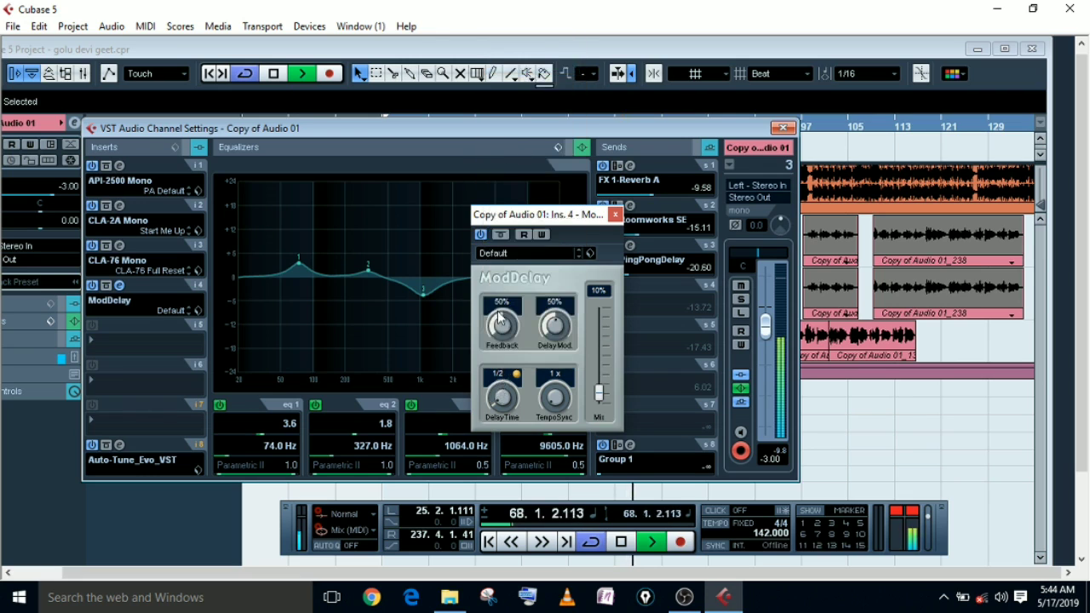
pyautogui.click(506, 378)
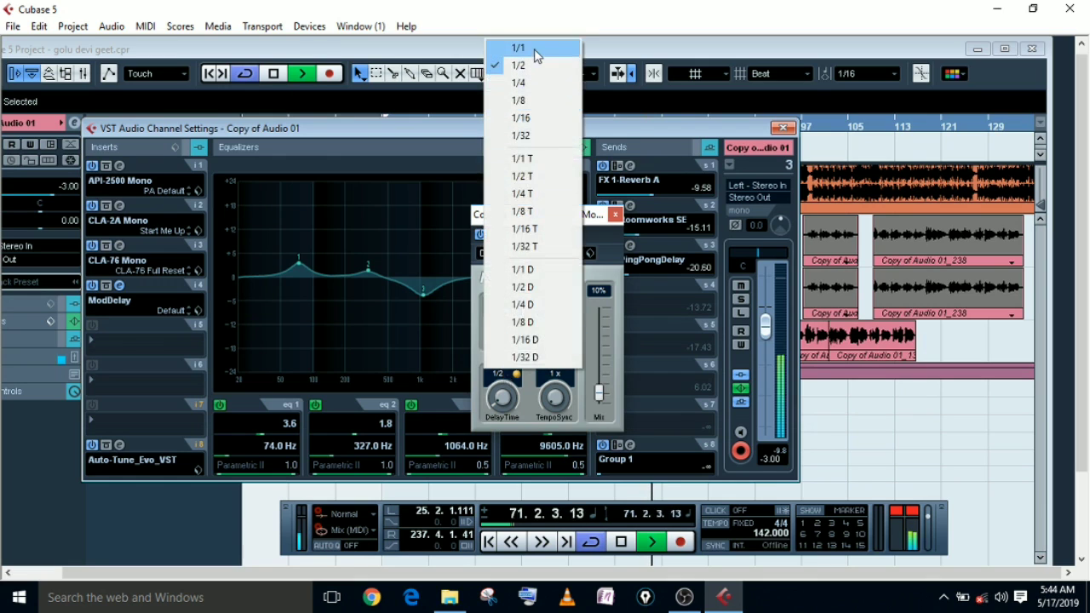
pyautogui.click(518, 100)
pyautogui.click(501, 379)
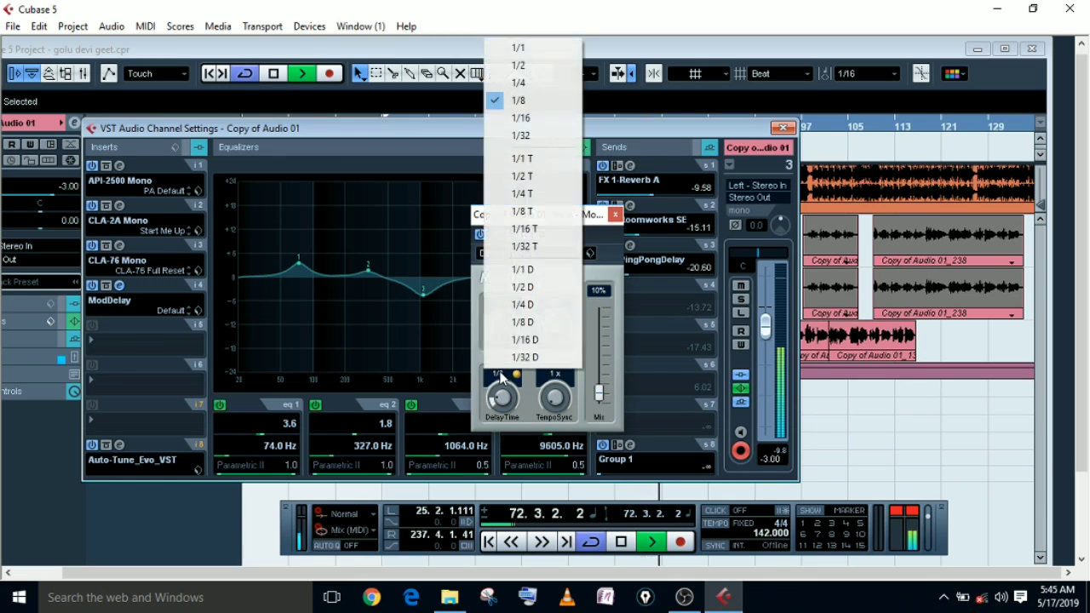
pyautogui.click(521, 48)
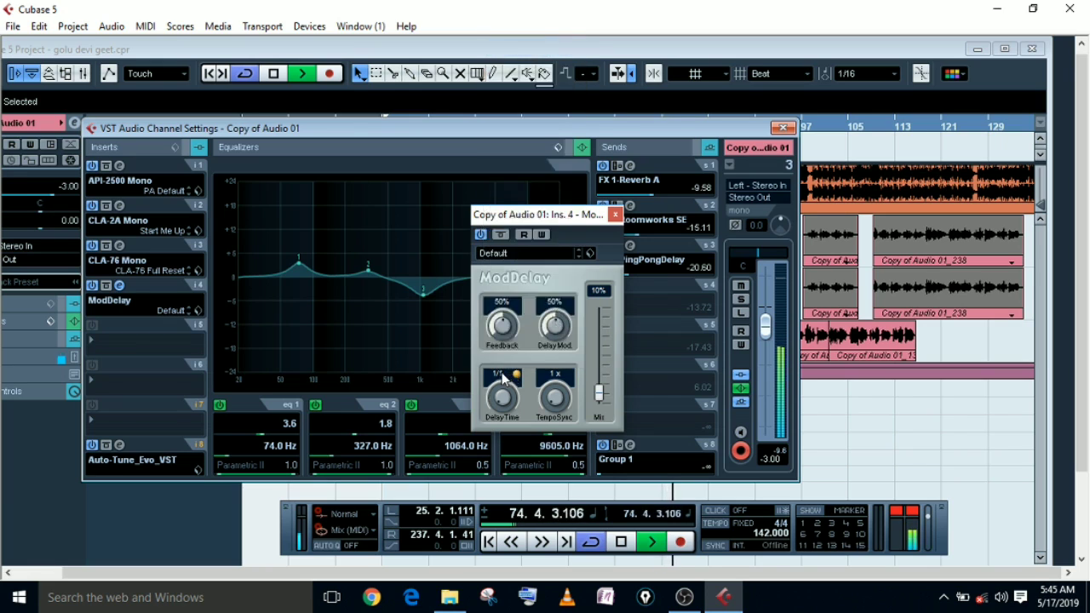
# Step: Clear the ModDelay mix to 0%, stop playback and lower the feedback to about 16%
pyautogui.click(605, 292)
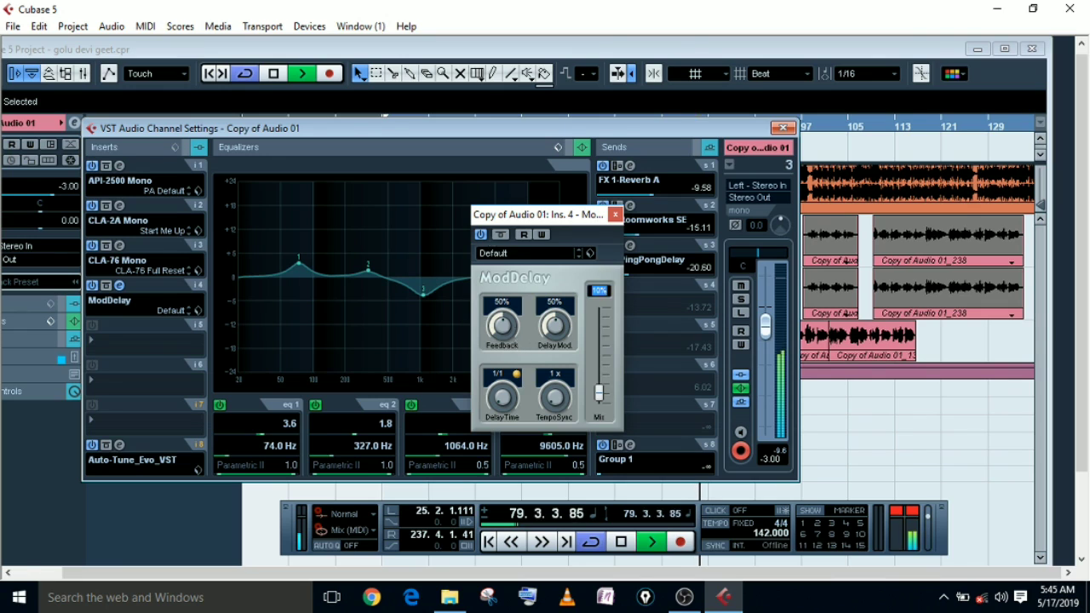
pyautogui.press('BackSpace')
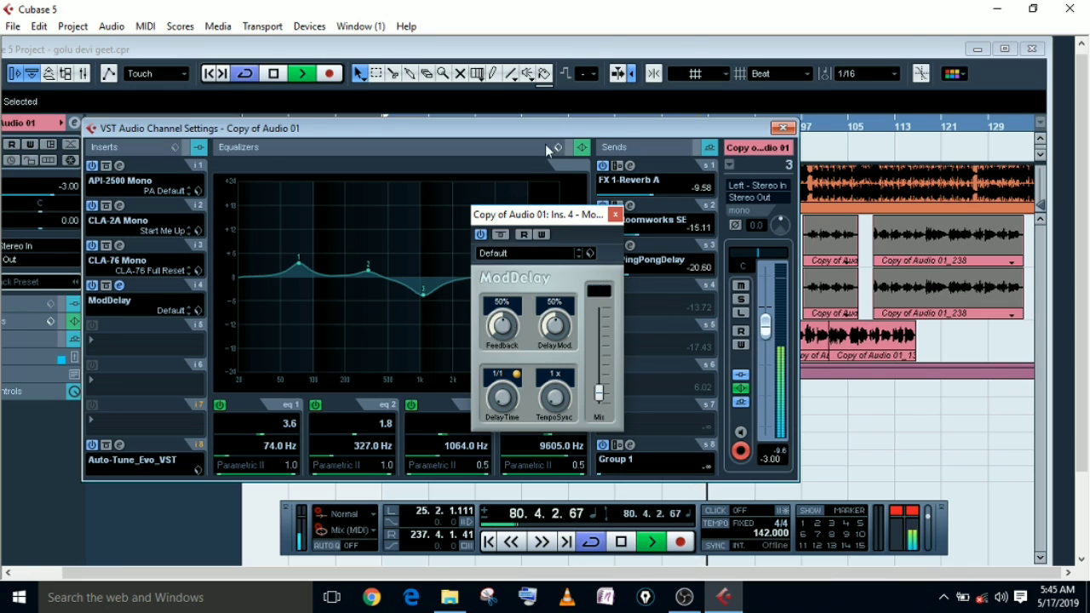
pyautogui.click(527, 58)
pyautogui.press('space')
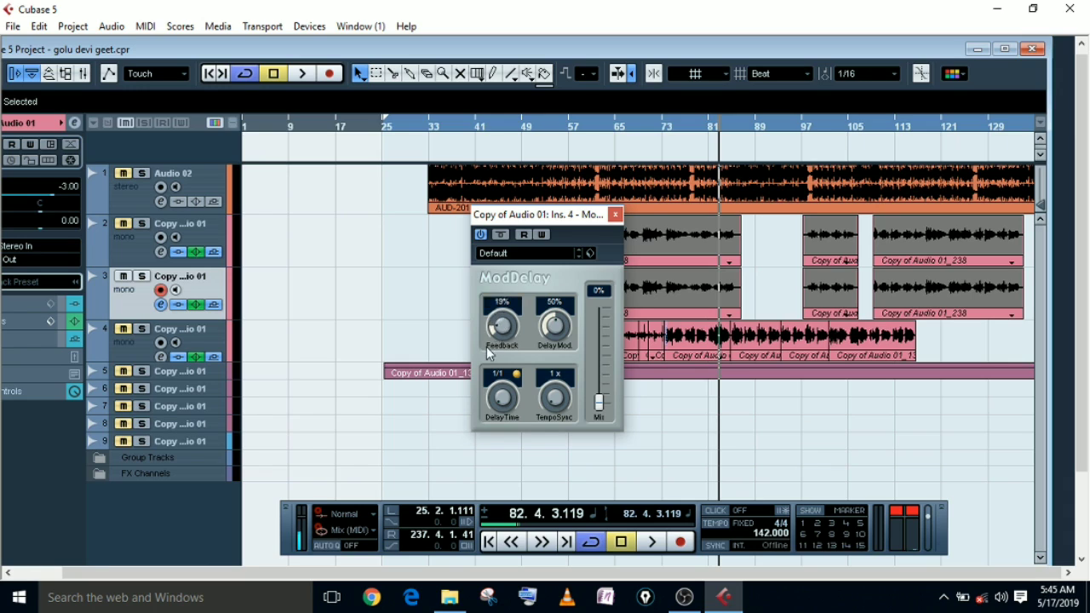
pyautogui.moveTo(487, 347); pyautogui.dragTo(487, 349)
# Step: Play from about bar 98 while lowering ModDelay's delay modulation to about 19% and raising its mix to about 4%
pyautogui.click(808, 128)
pyautogui.press('space')
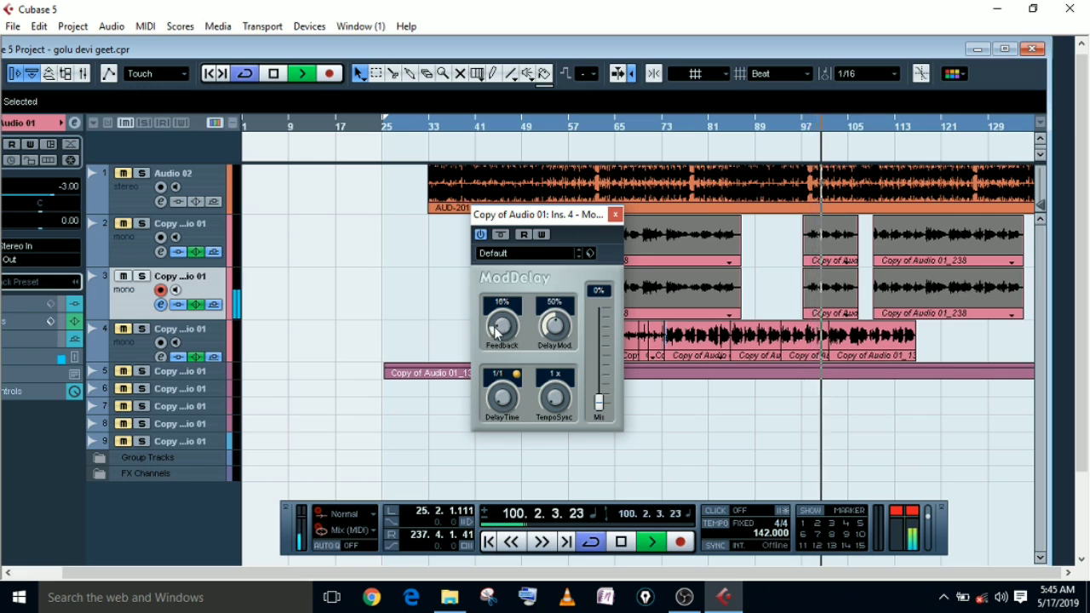
pyautogui.moveTo(552, 329); pyautogui.dragTo(546, 358)
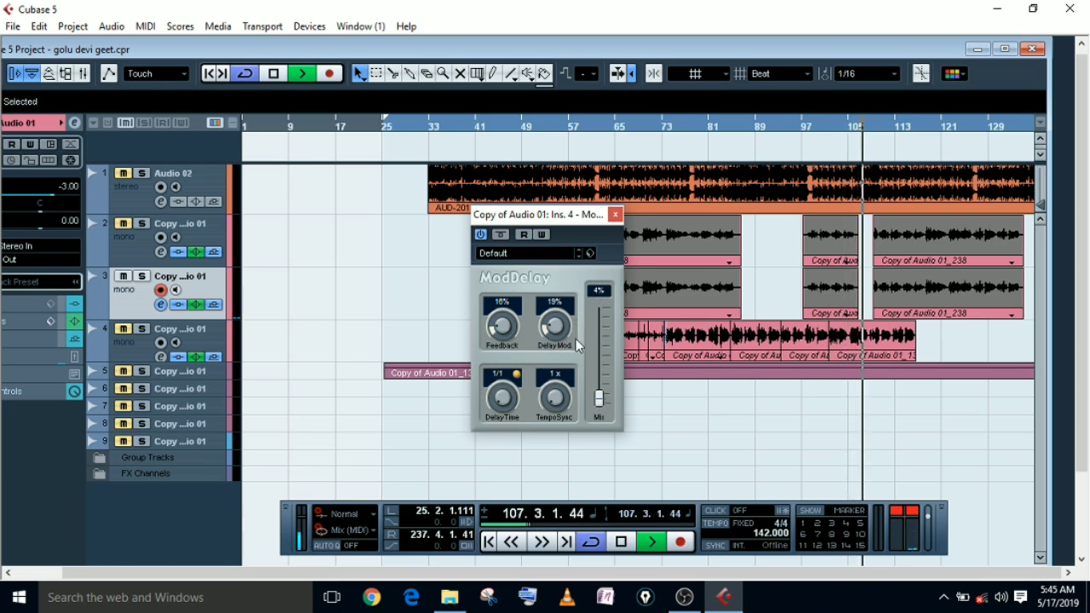
# Step: Compare ModDelay with tempo sync off and on during playback, and load its Bounce preset
pyautogui.click(517, 373)
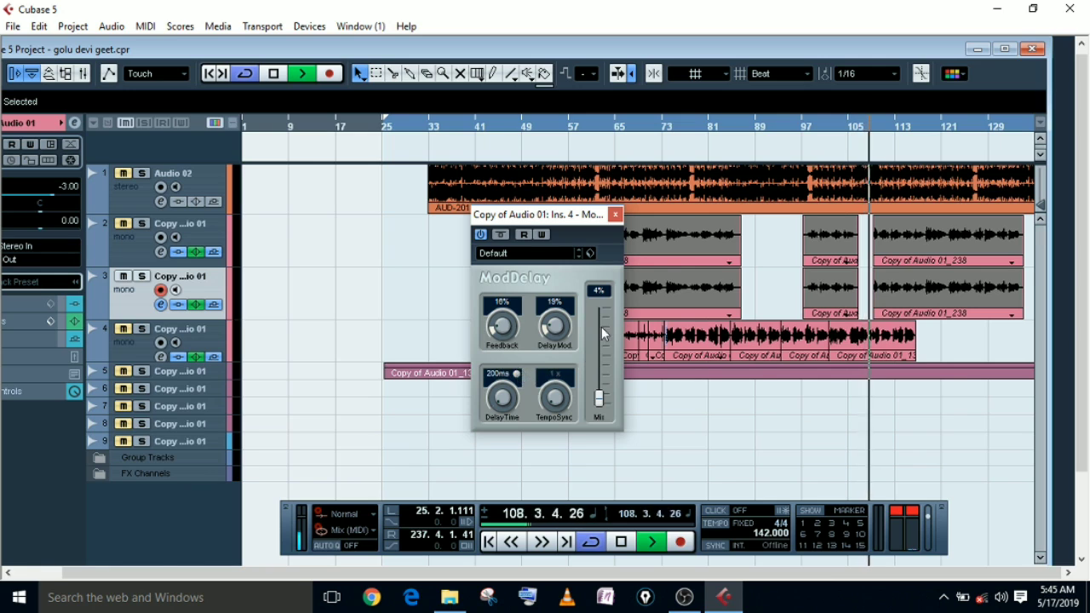
pyautogui.click(516, 374)
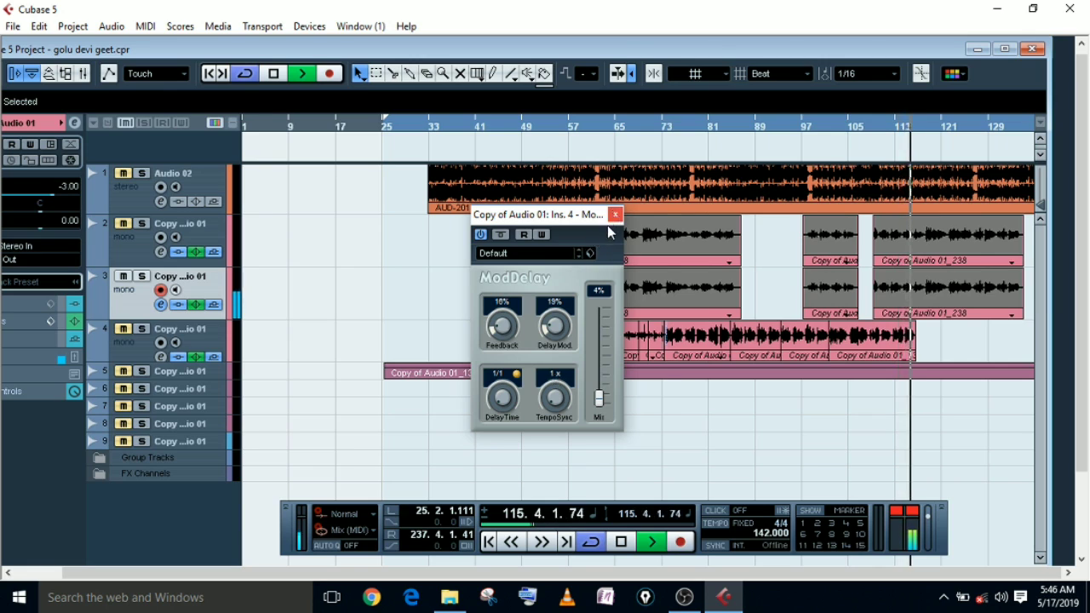
pyautogui.click(551, 254)
pyautogui.click(518, 287)
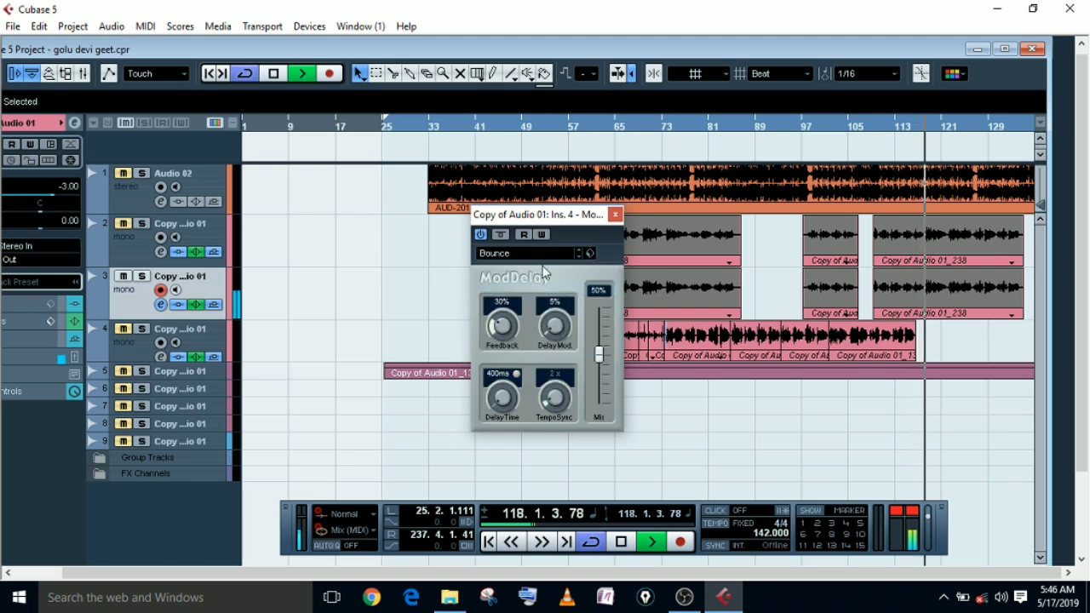
# Step: Audition ModDelay's mix at 15% and settle on 8% during playback, closing the plug-in and stopping playback
pyautogui.click(599, 291)
pyautogui.write('15')
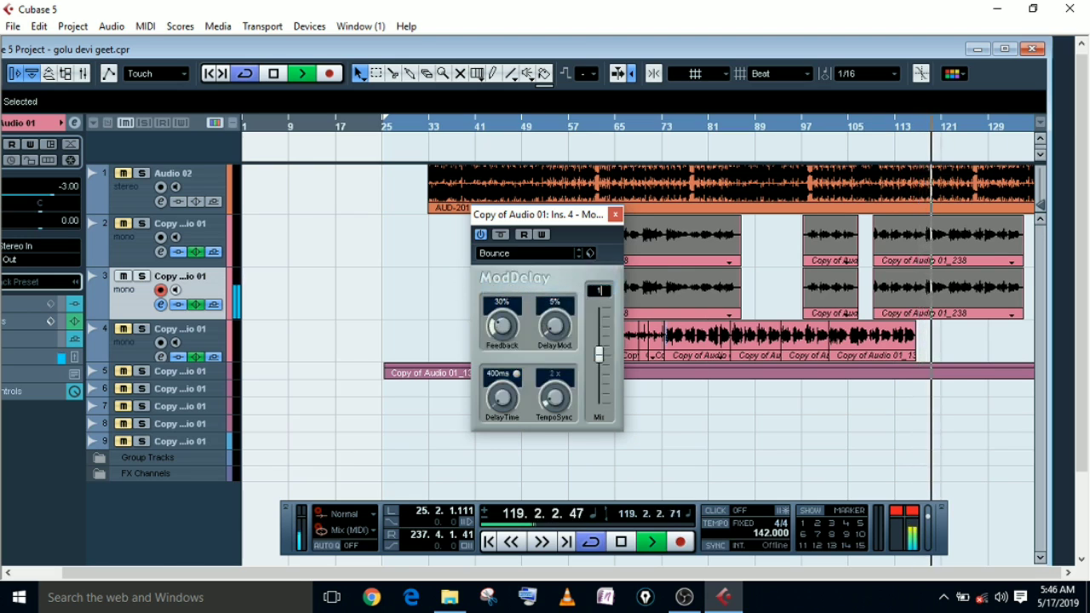
pyautogui.press('Return')
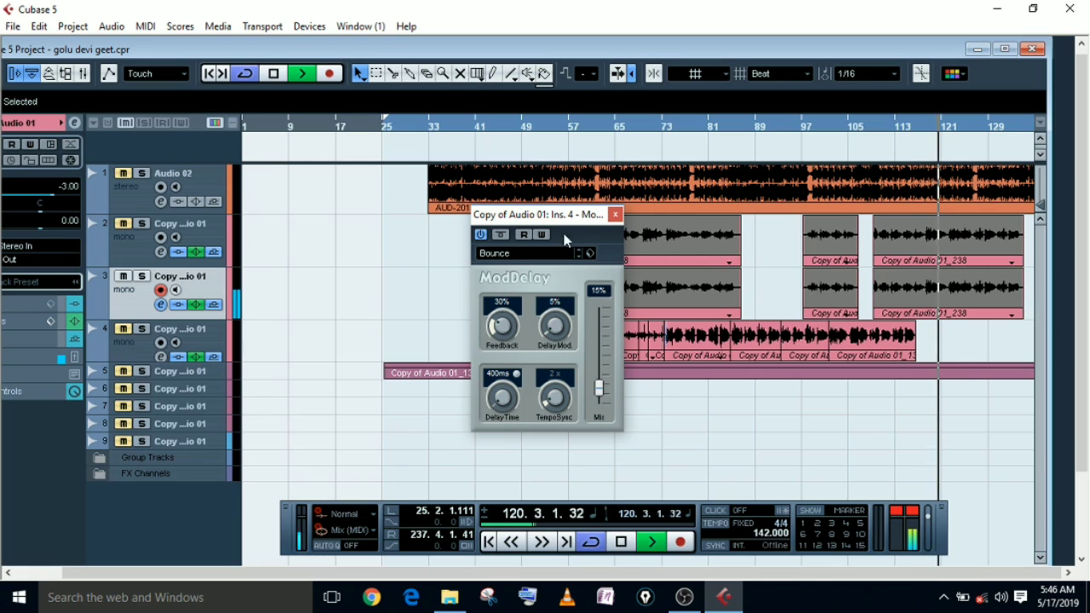
pyautogui.press('space')
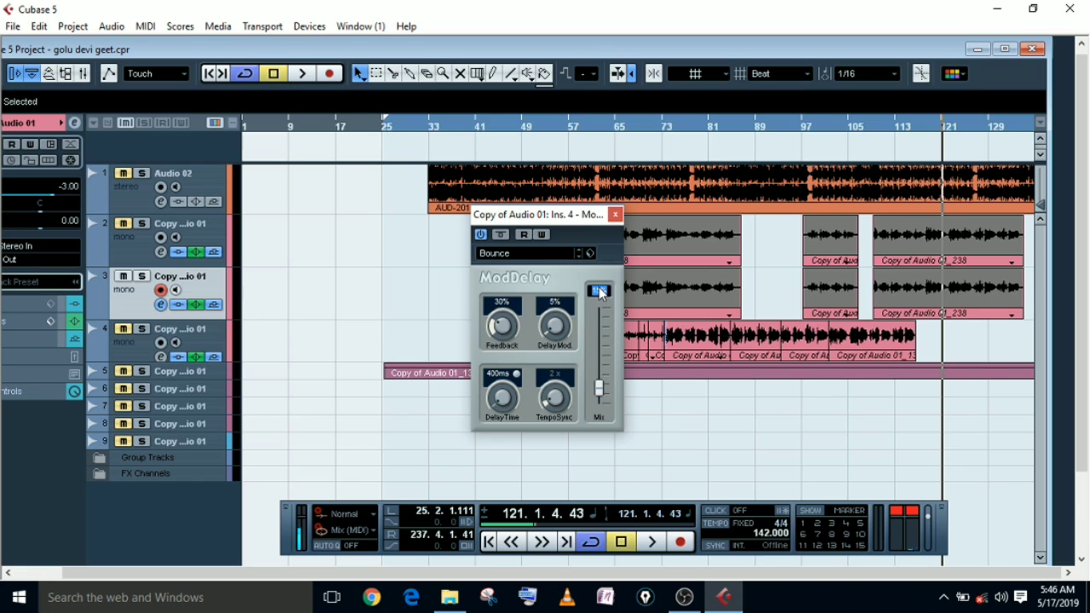
pyautogui.press('KP_Subtract')
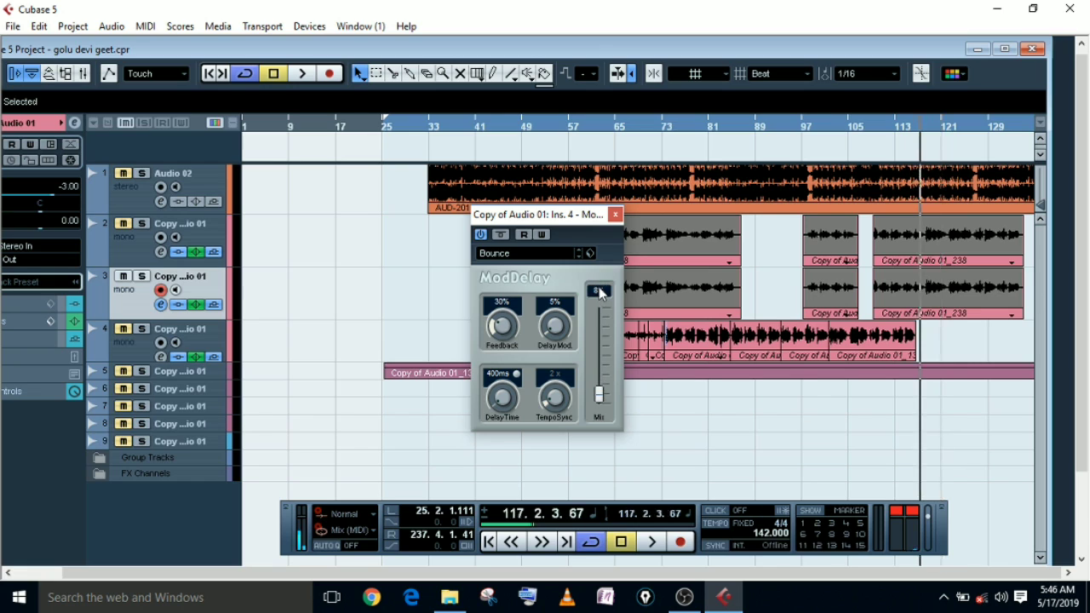
pyautogui.press('space')
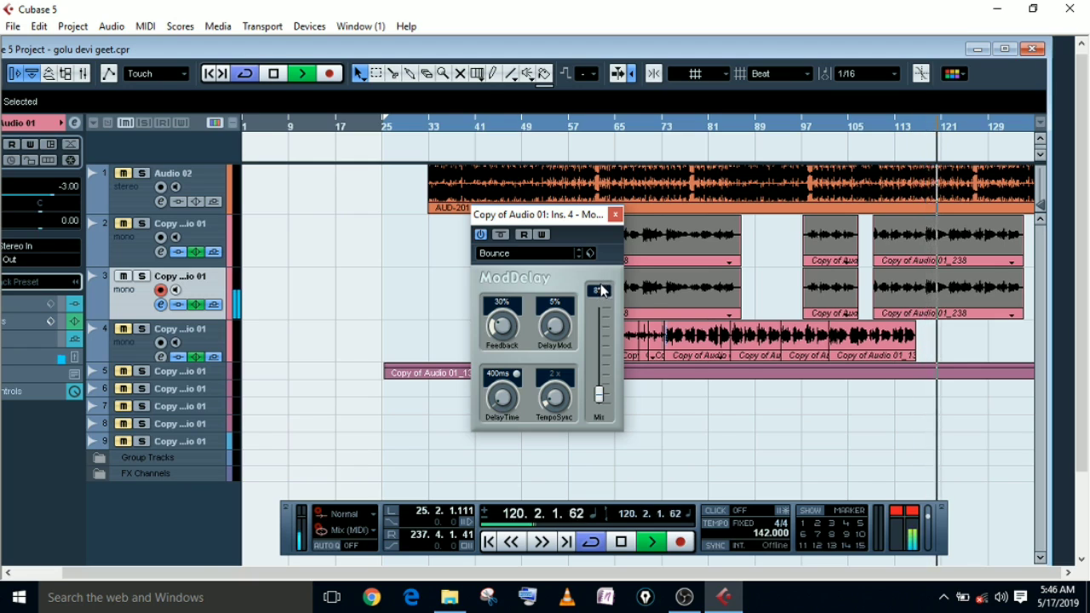
pyautogui.click(615, 214)
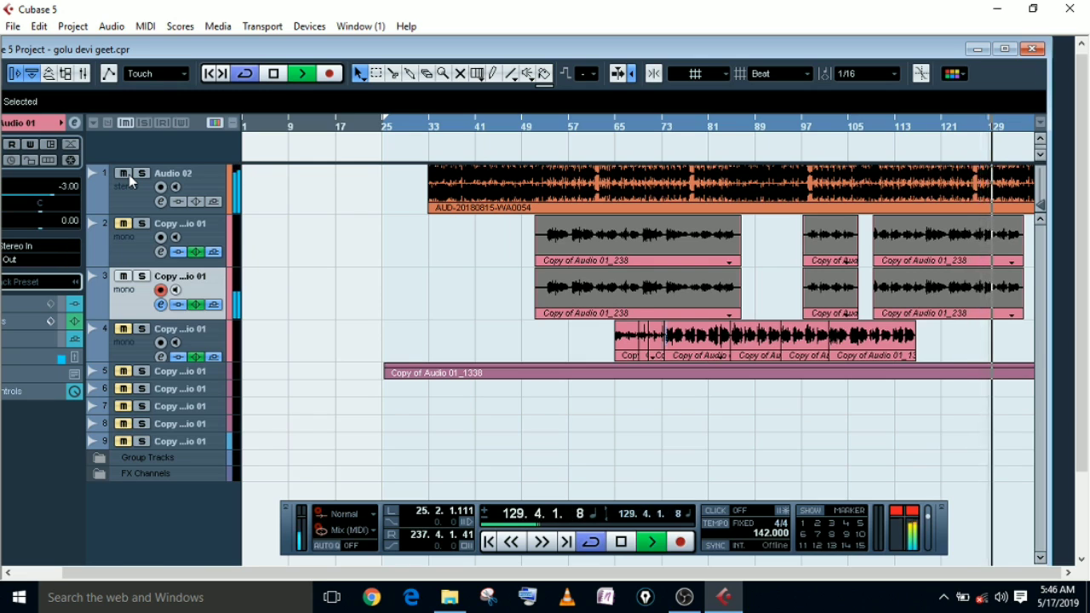
pyautogui.click(274, 77)
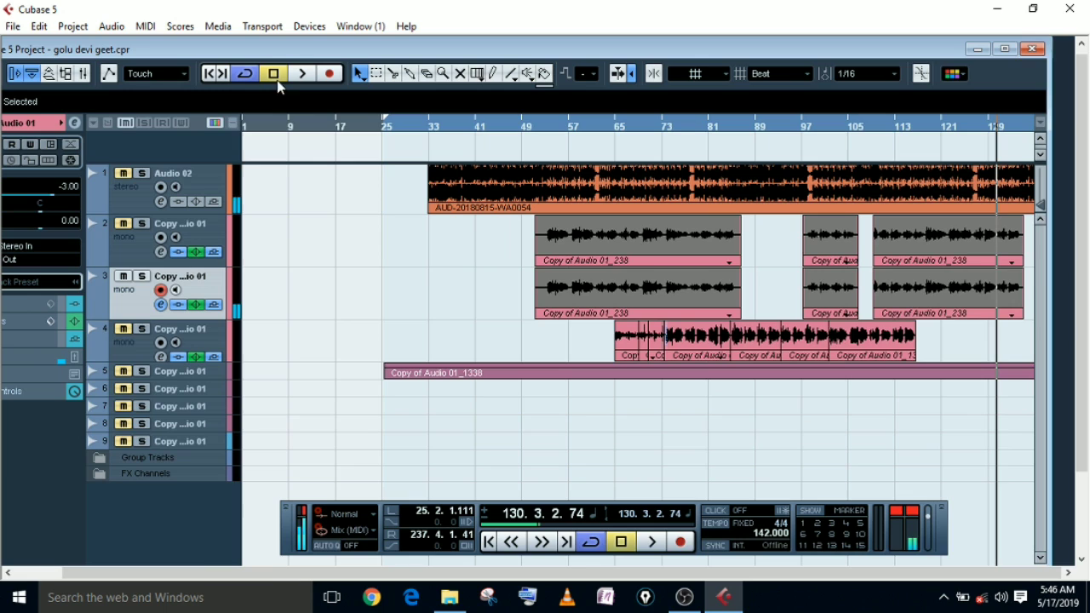
# Step: Open the channel settings of track 3, add dbx-160 Mono in insert slot 5 and close its plug-in window
pyautogui.click(161, 305)
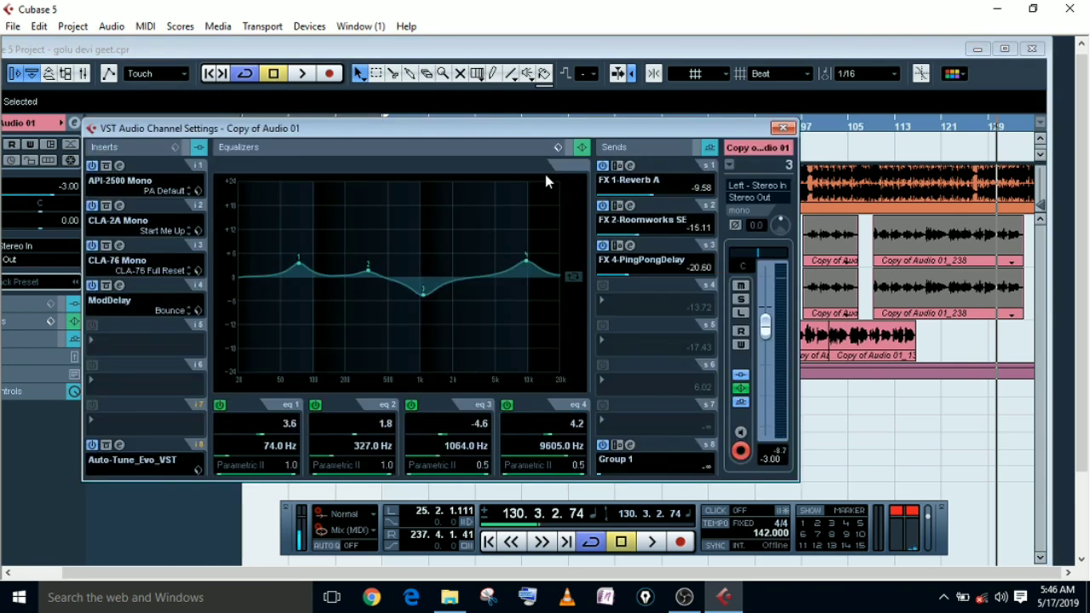
pyautogui.click(568, 148)
pyautogui.click(569, 148)
pyautogui.click(92, 334)
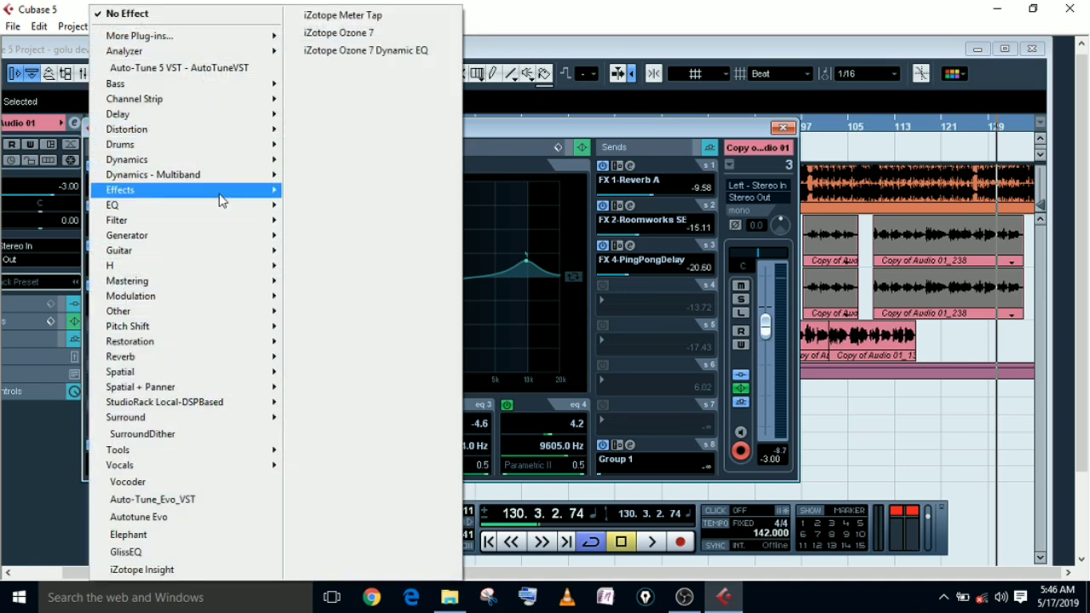
pyautogui.moveTo(230, 162)
pyautogui.click(355, 322)
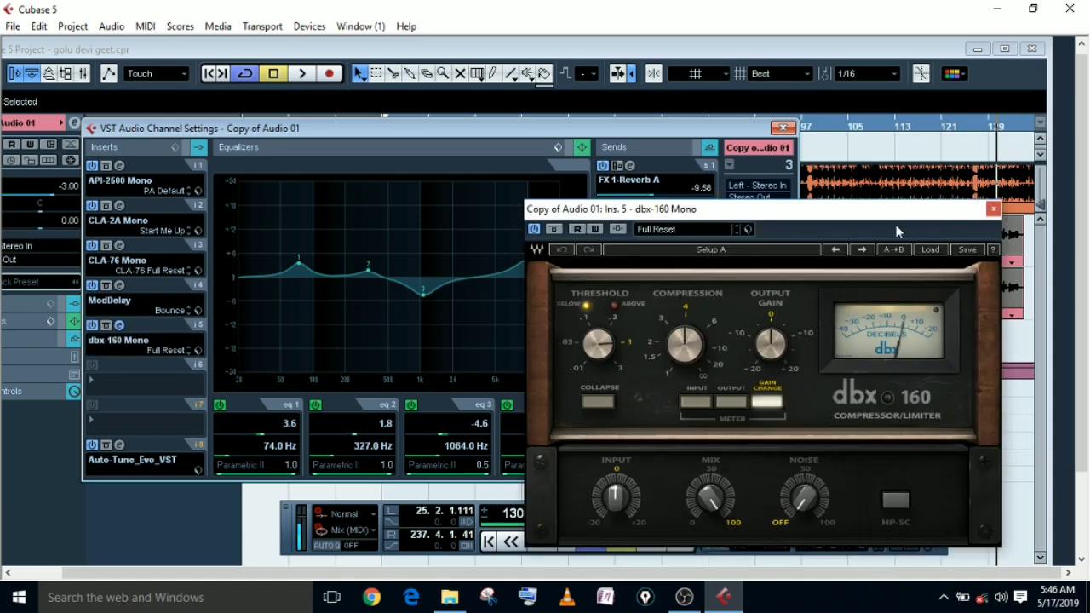
pyautogui.click(991, 209)
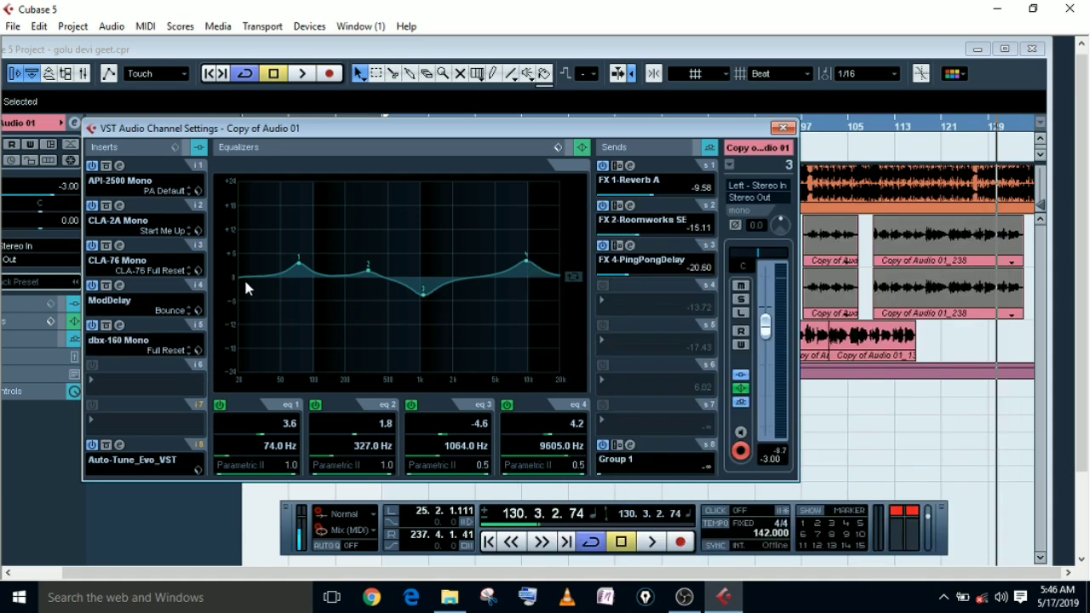
# Step: Add the MultibandCompressor in insert slot 6 of the vocal channel
pyautogui.click(109, 387)
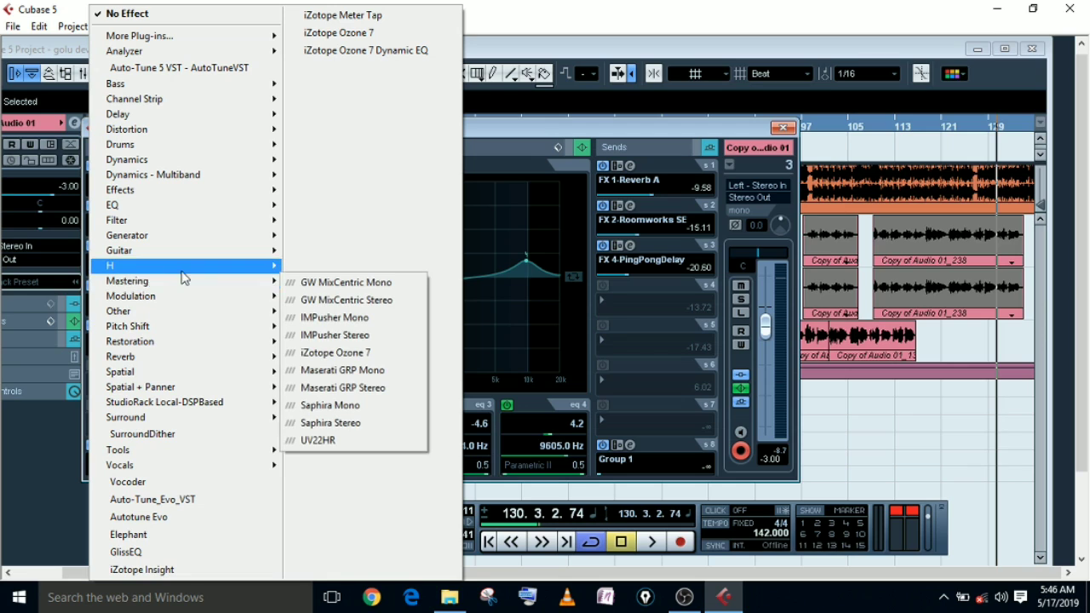
pyautogui.moveTo(182, 271)
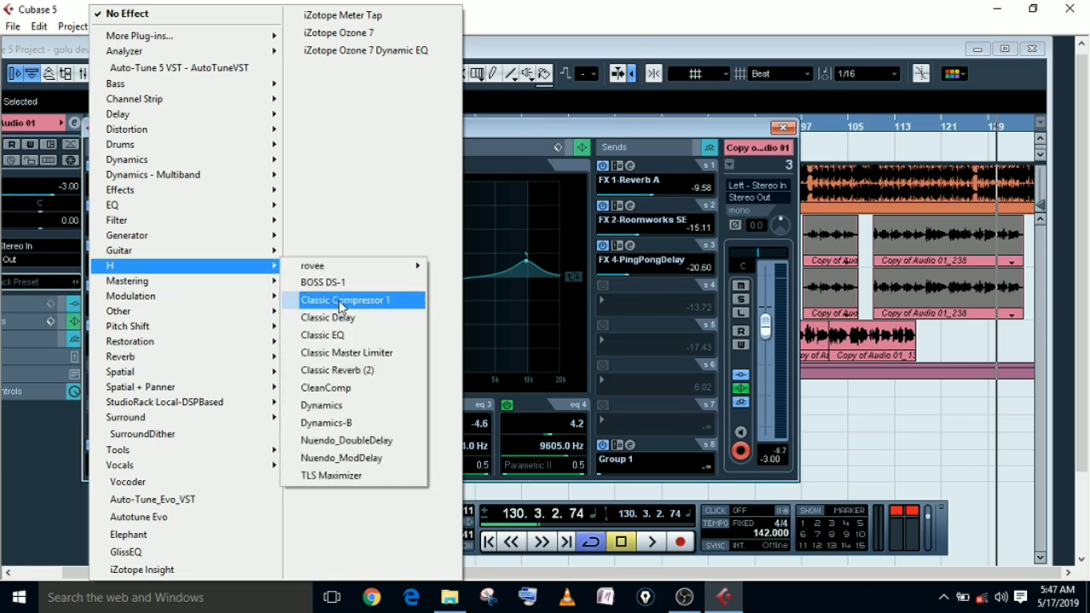
pyautogui.moveTo(227, 161)
pyautogui.moveTo(422, 11)
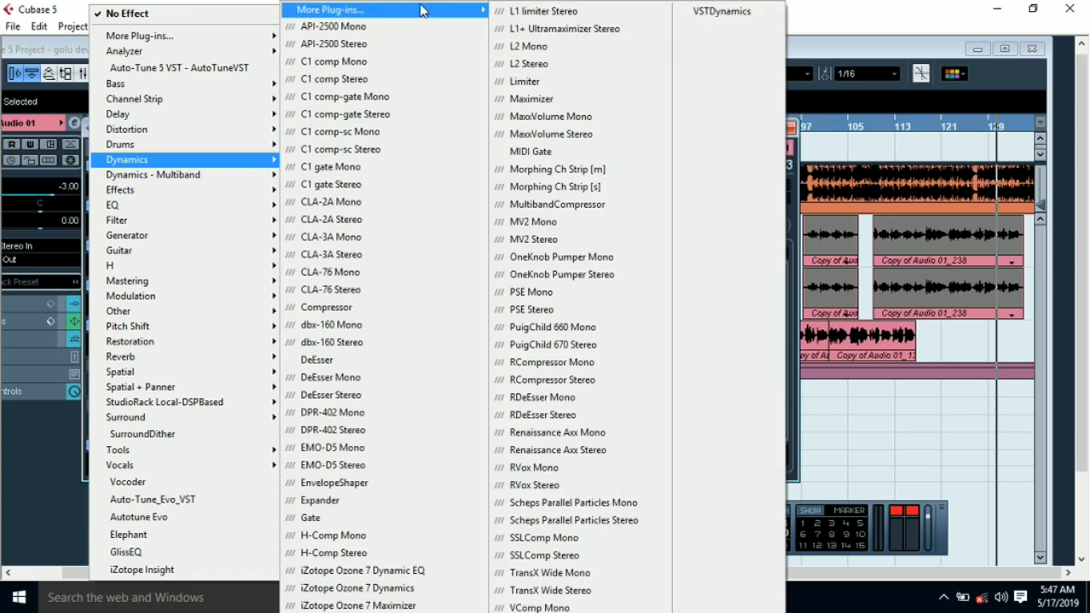
pyautogui.click(538, 205)
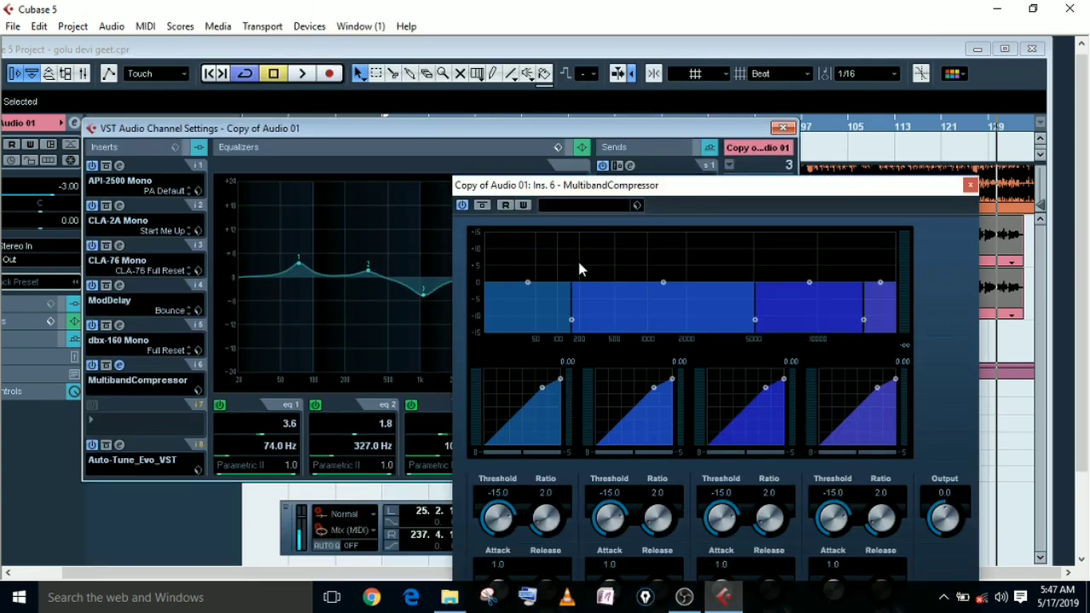
# Step: Try the Ballad Master preset in MultibandCompressor and settle on Ballad Master 2
pyautogui.click(568, 203)
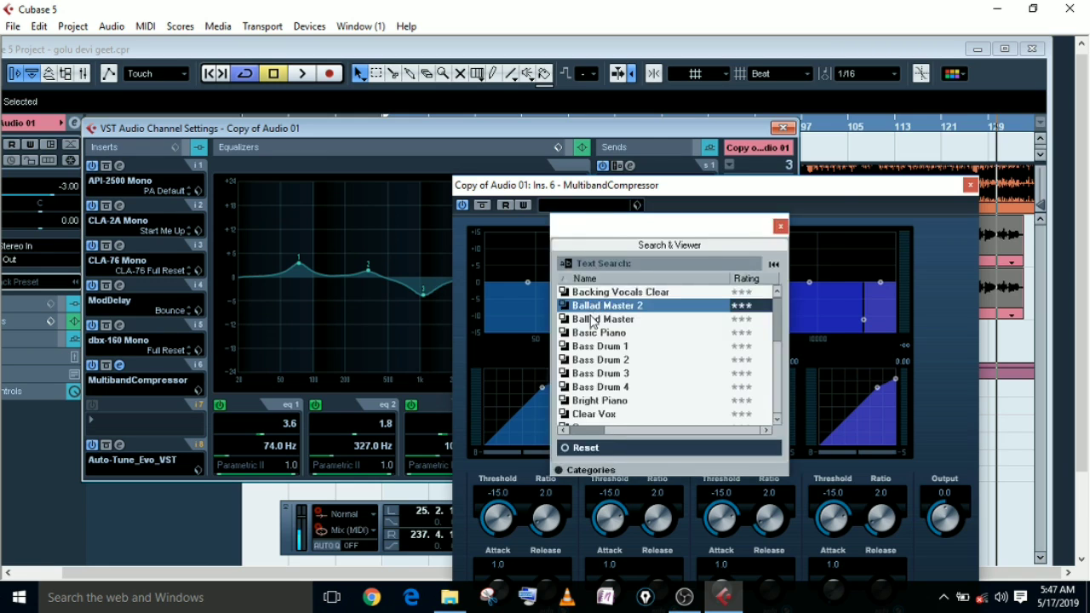
pyautogui.doubleClick(593, 319)
pyautogui.click(593, 207)
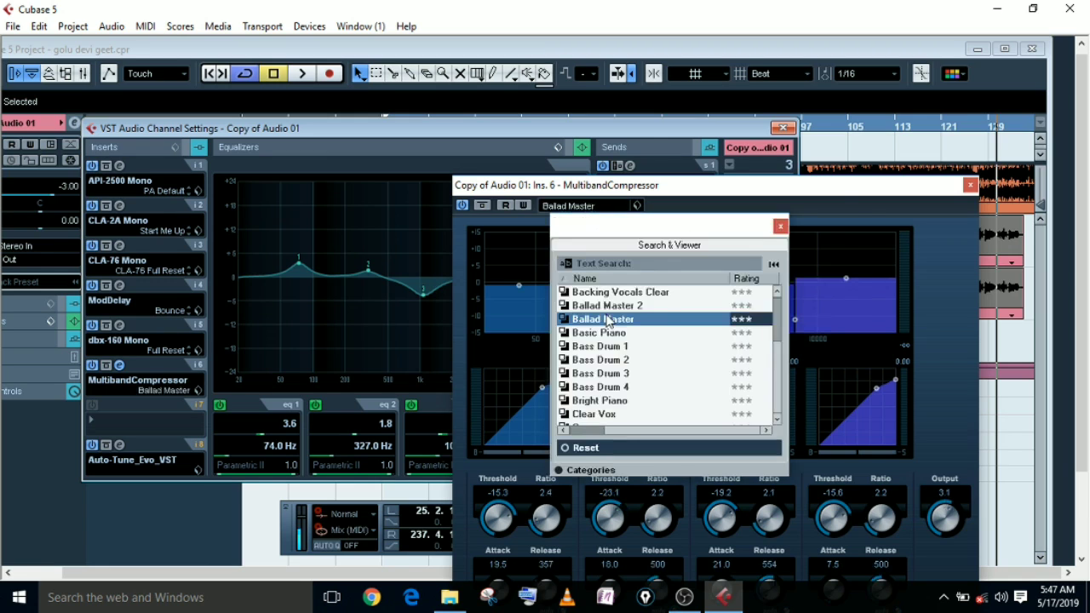
pyautogui.doubleClick(598, 304)
# Step: Add API-2500 Mono in insert slot 7 of the vocal channel
pyautogui.click(109, 427)
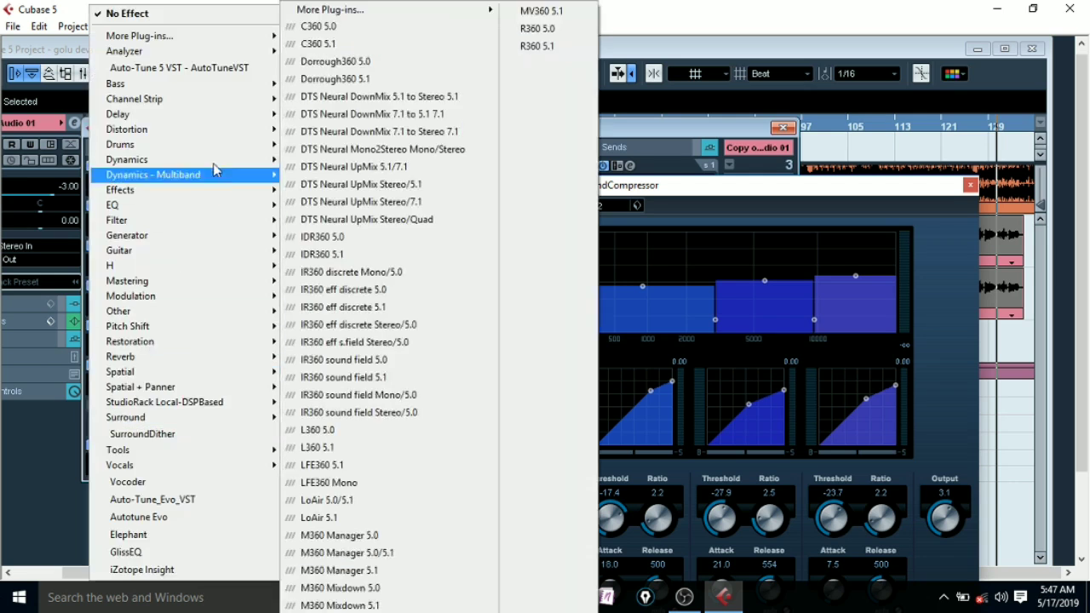
pyautogui.moveTo(244, 160)
pyautogui.click(404, 27)
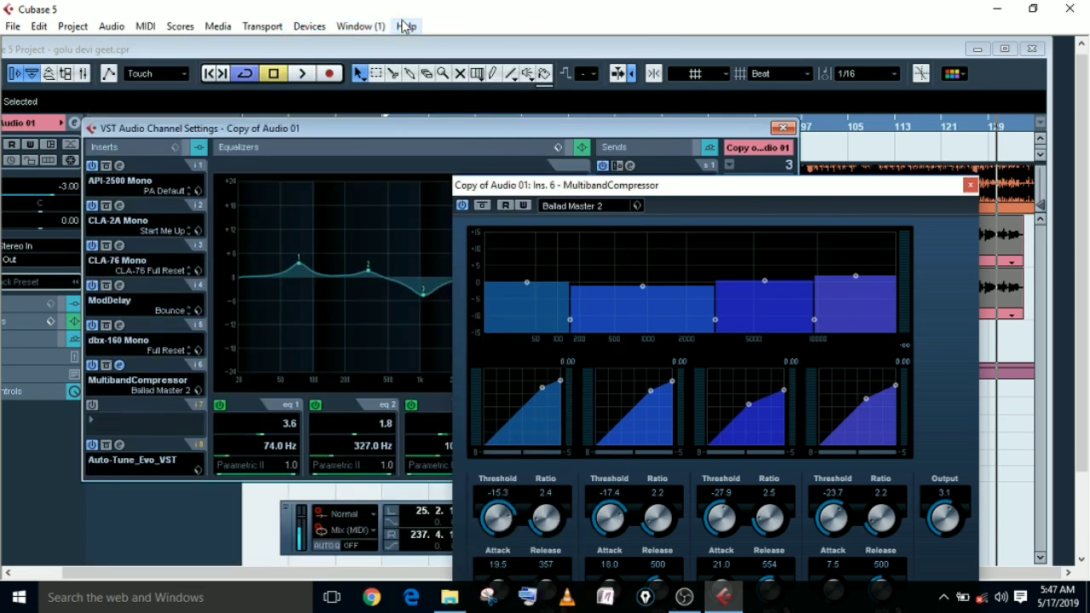
pyautogui.click(403, 26)
pyautogui.click(807, 160)
pyautogui.click(814, 150)
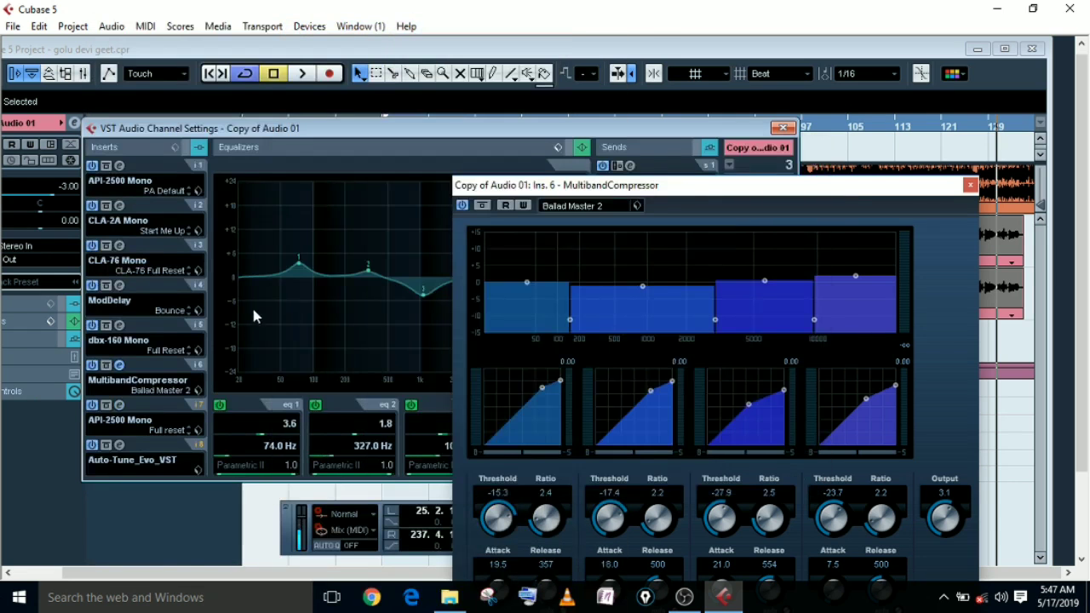
# Step: Replace the plug-in in insert slot 7 with Maximizer
pyautogui.click(111, 432)
pyautogui.click(128, 430)
pyautogui.click(119, 421)
pyautogui.moveTo(202, 160)
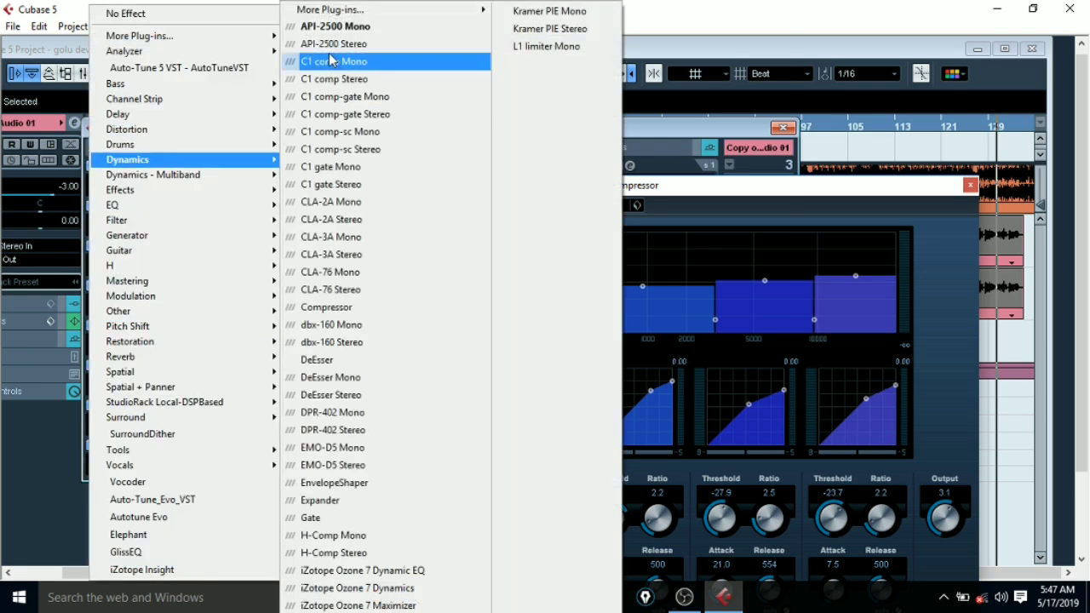
pyautogui.moveTo(356, 21)
pyautogui.click(562, 99)
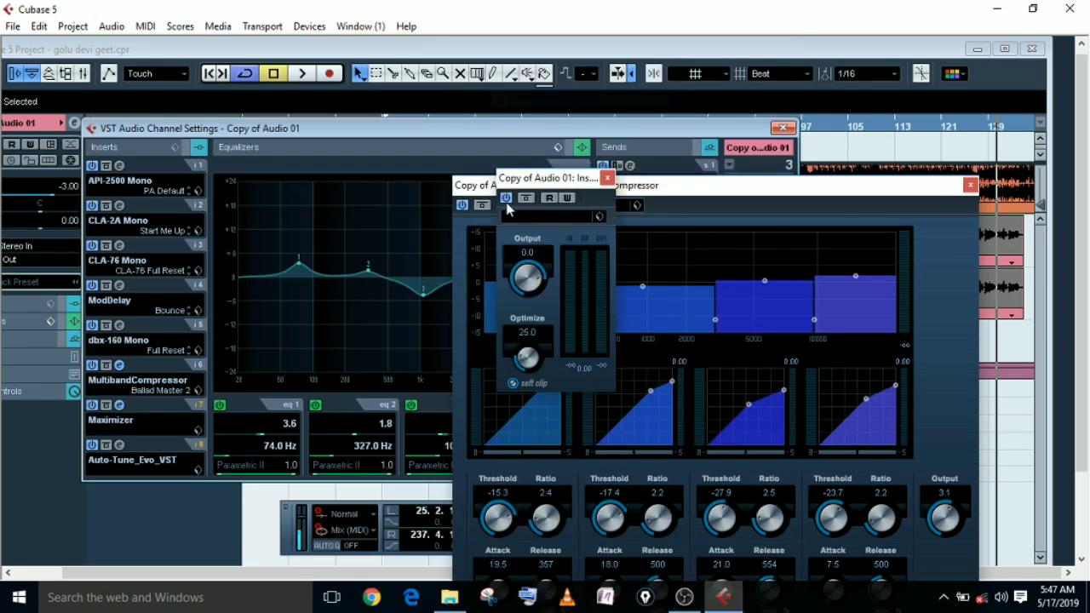
# Step: Look through Maximizer's presets and close the channel settings and MultibandCompressor windows
pyautogui.click(528, 218)
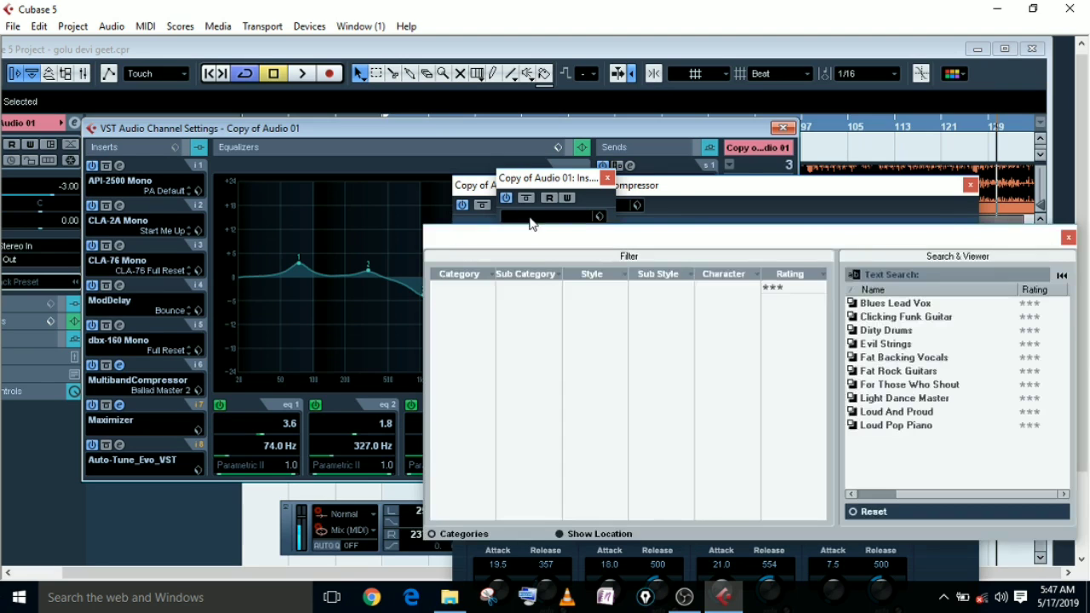
pyautogui.doubleClick(884, 473)
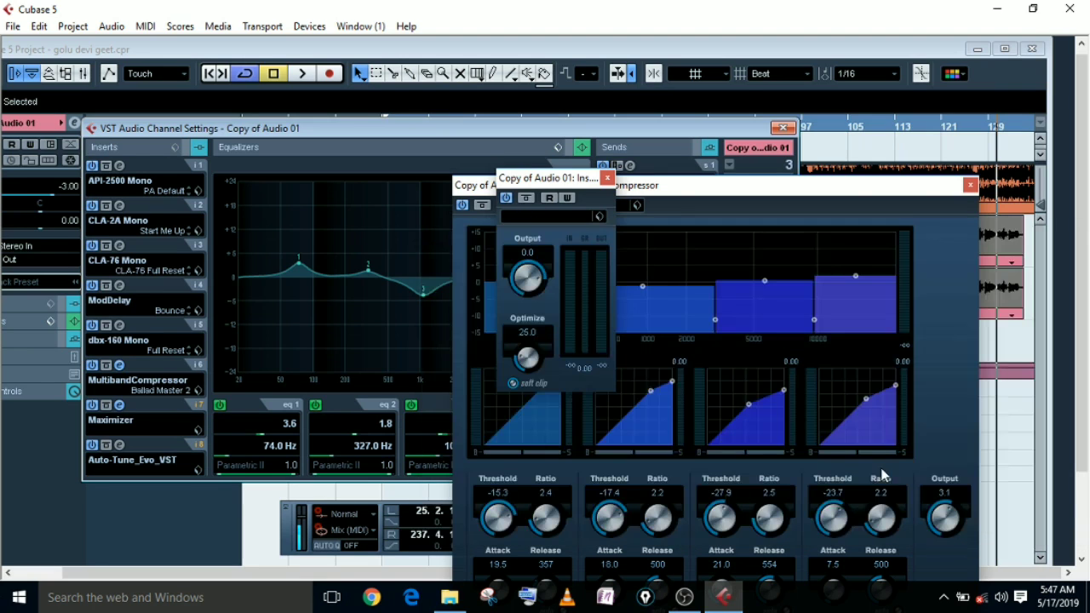
pyautogui.click(783, 129)
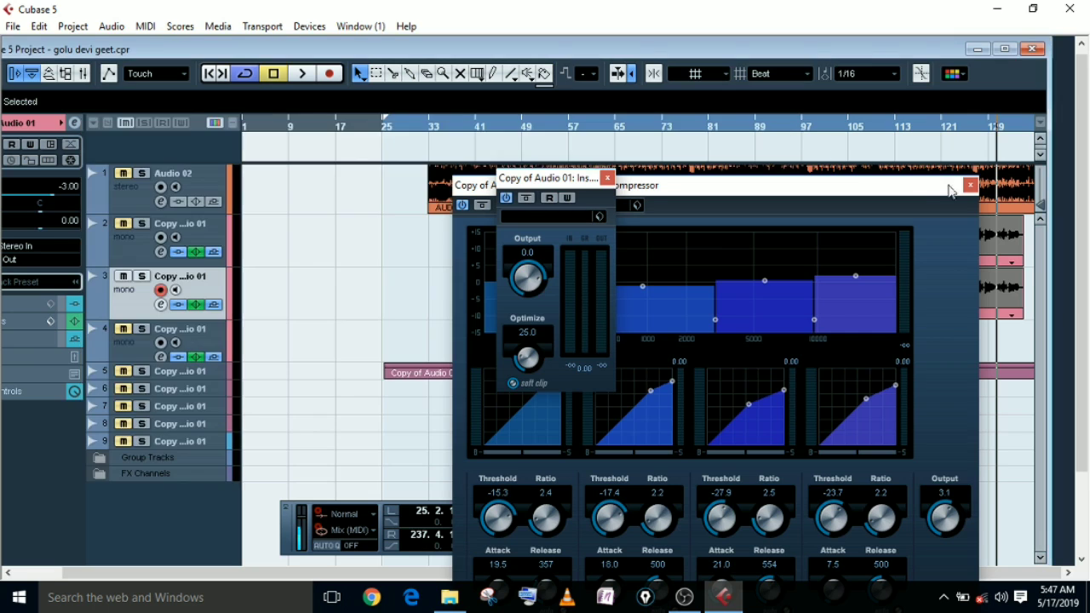
pyautogui.click(970, 185)
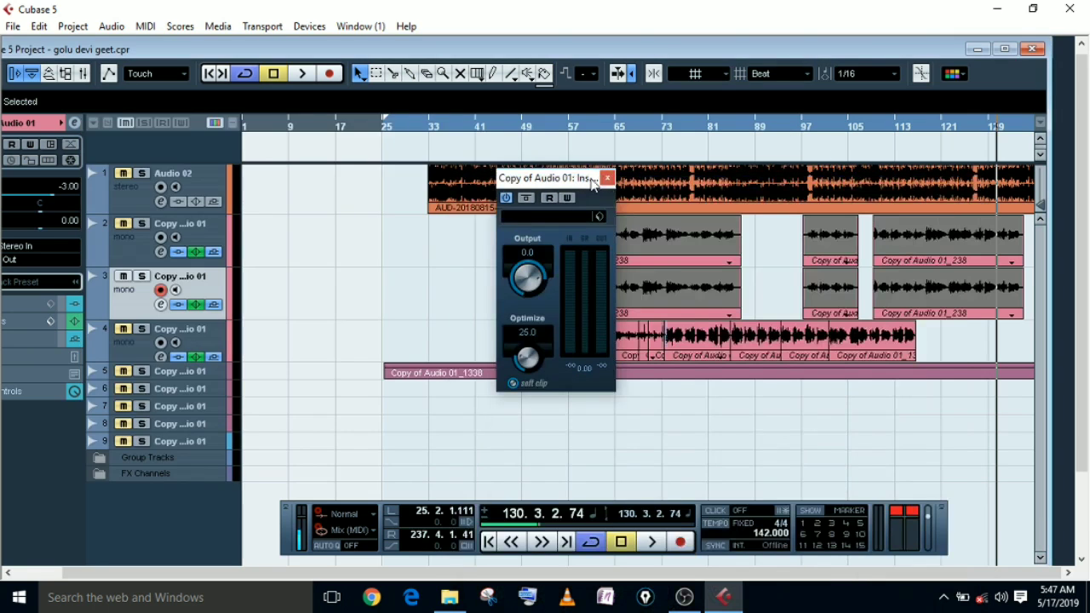
# Step: Play the vocal from about bar 53 with Maximizer set aside, maximize the project window, and close the plug-in after stopping playback
pyautogui.moveTo(594, 185); pyautogui.dragTo(372, 173)
pyautogui.moveTo(526, 128); pyautogui.dragTo(549, 134)
pyautogui.press('space')
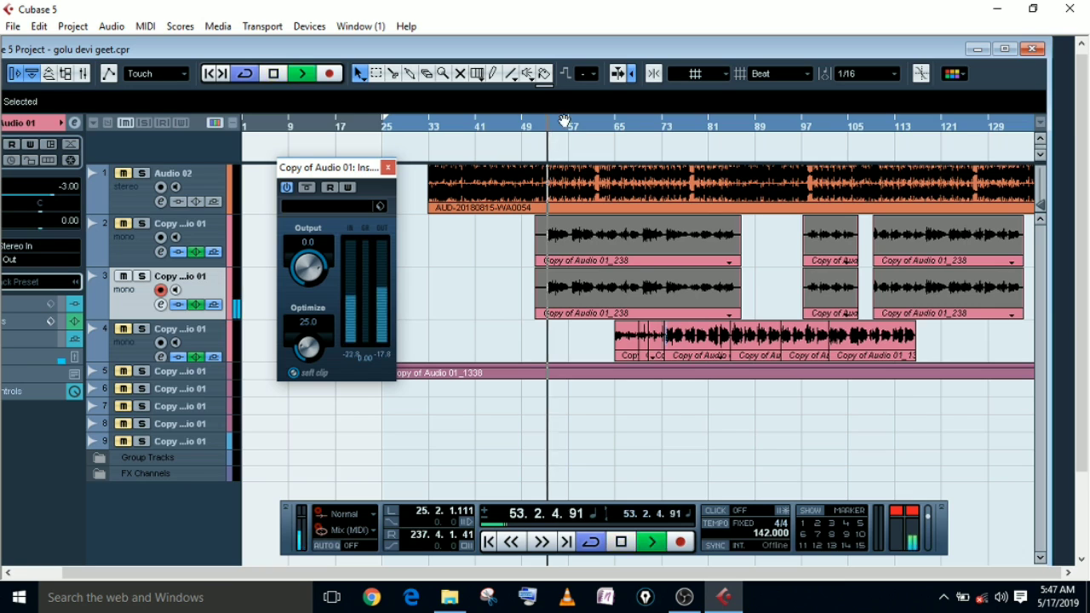
pyautogui.doubleClick(506, 51)
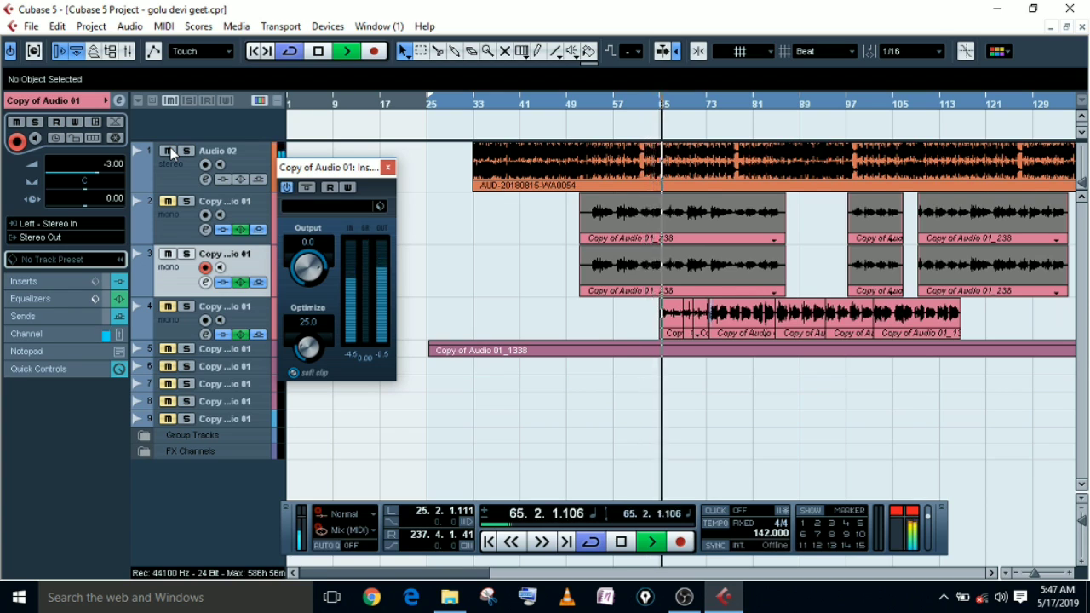
pyautogui.press('space')
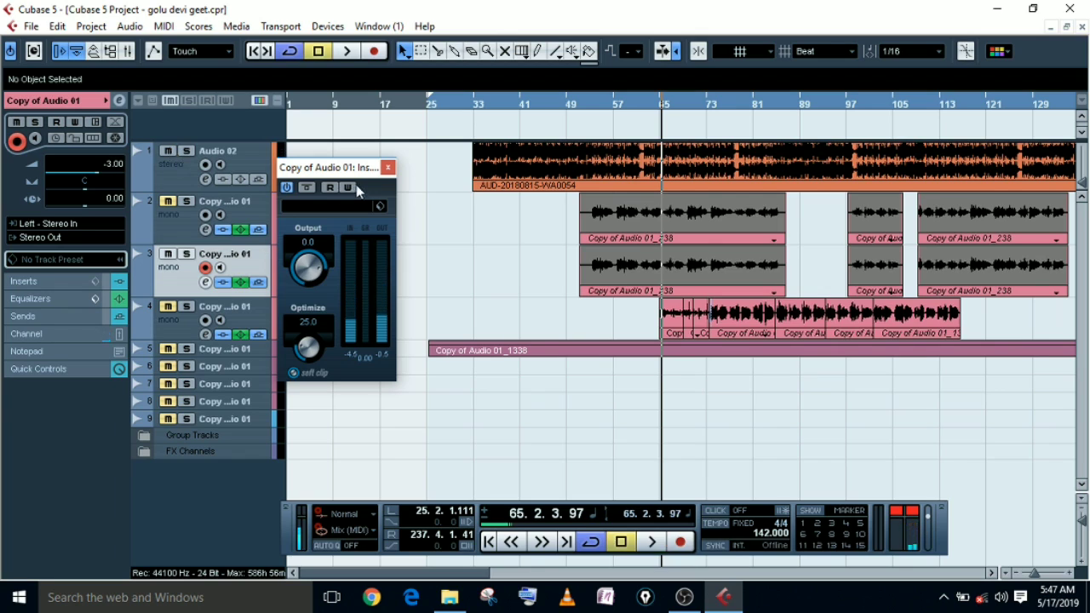
pyautogui.click(388, 167)
# Step: Bypass the inserts, equalizers and sends on track 3 and mute the track
pyautogui.click(222, 282)
pyautogui.click(241, 282)
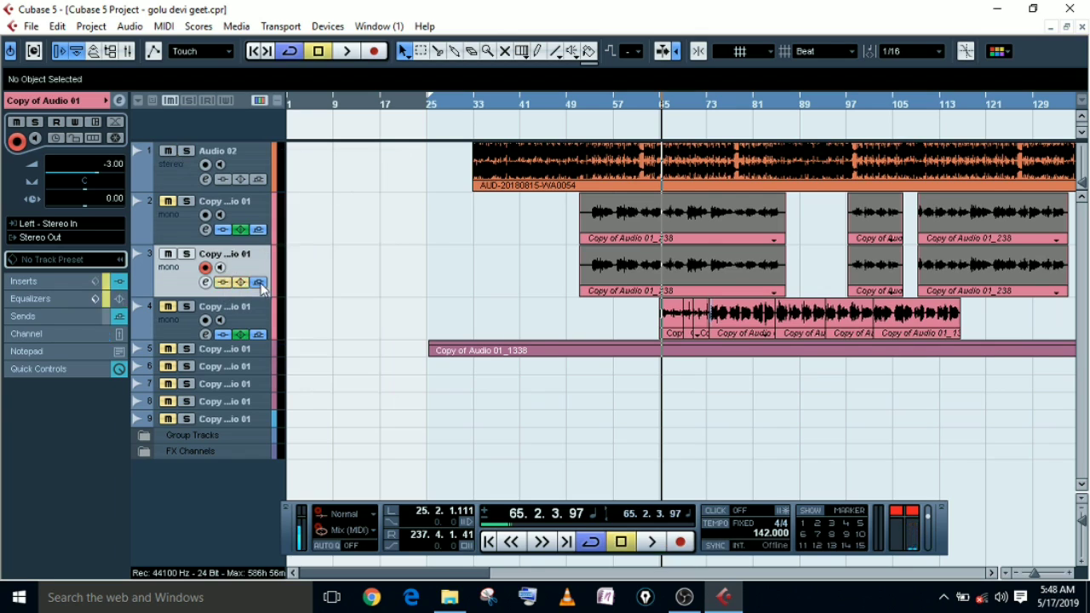
pyautogui.click(258, 282)
pyautogui.click(168, 254)
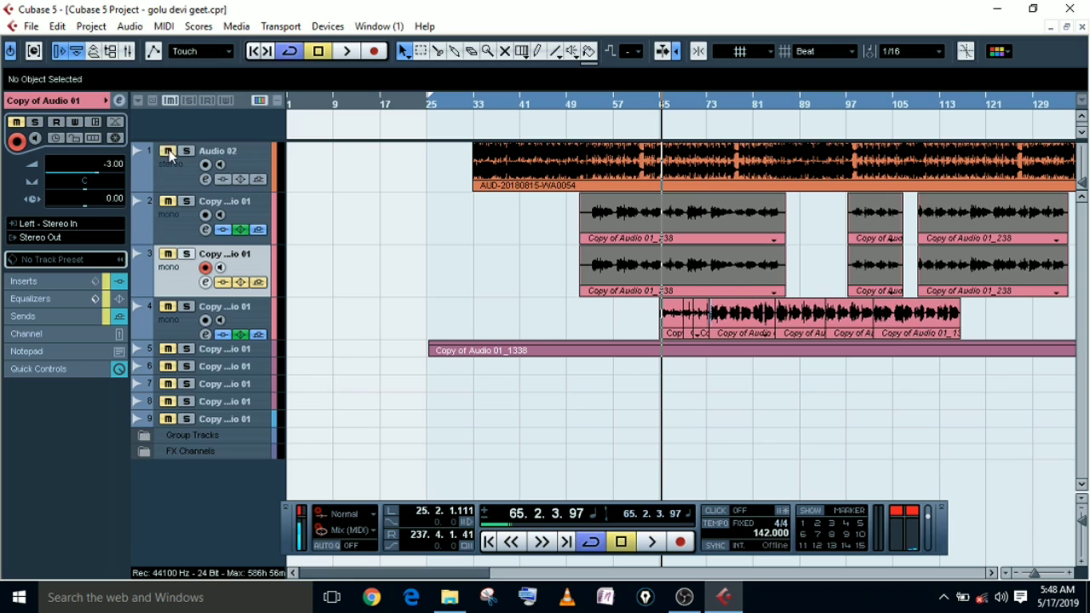